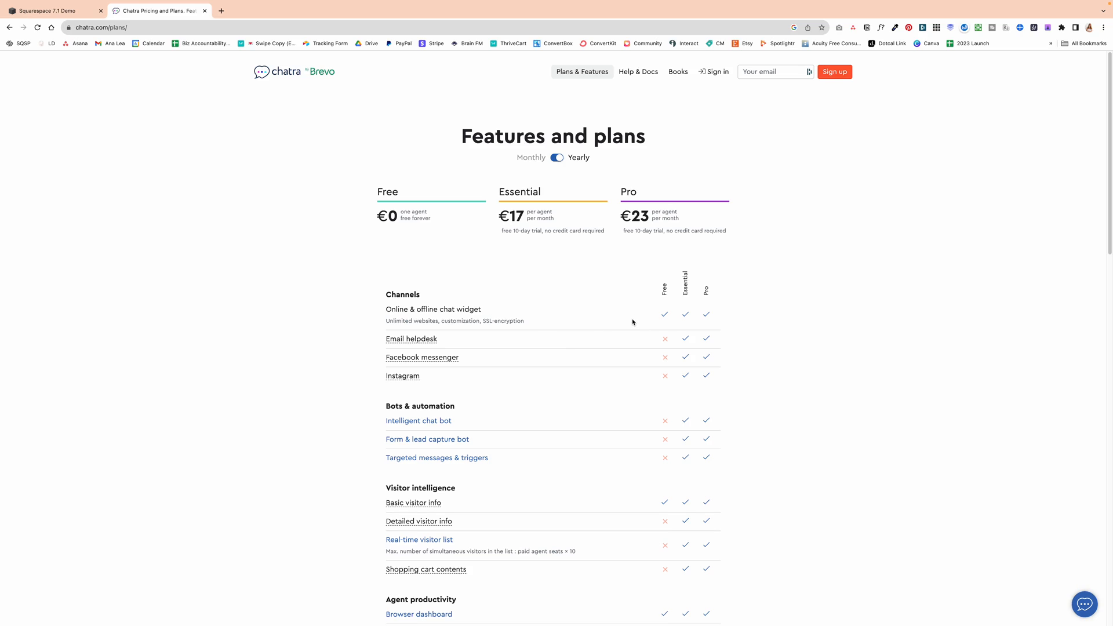
- Compare the features included in Chatra's Free, Essential and Pro plans, from channels and visitor intelligence to agent productivity and chat functions
{"action": "scroll", "coordinate": [633, 322], "scroll_direction": "down", "scroll_amount": 2}
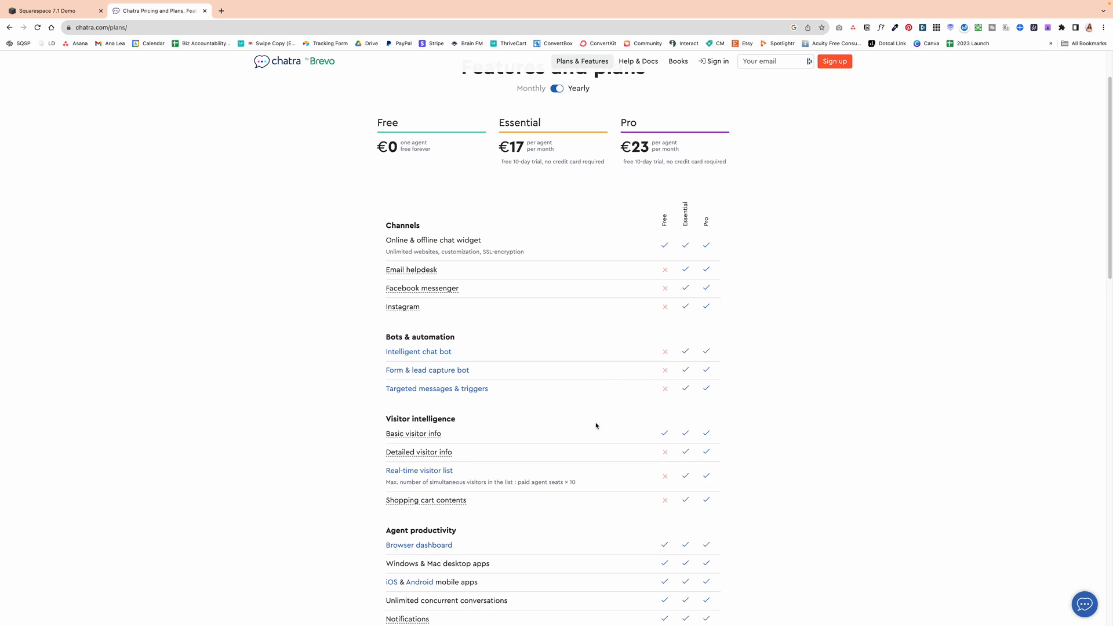
{"action": "scroll", "coordinate": [597, 427], "scroll_direction": "down", "scroll_amount": 2}
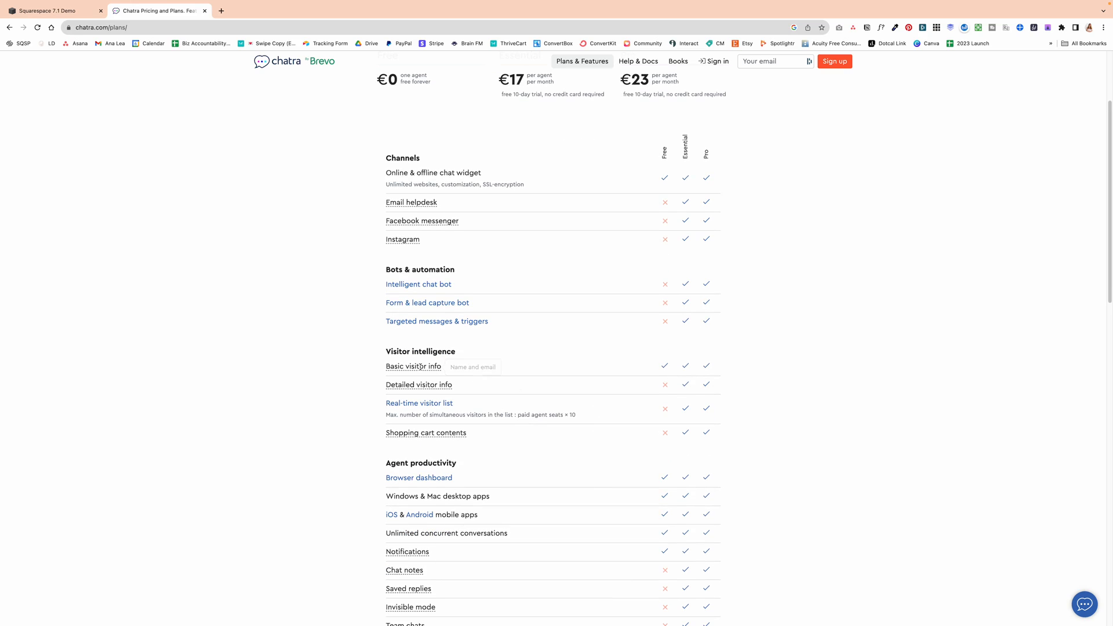
{"action": "mouse_move", "coordinate": [436, 365]}
{"action": "scroll", "coordinate": [555, 367], "scroll_direction": "down", "scroll_amount": 1}
{"action": "scroll", "coordinate": [587, 393], "scroll_direction": "down", "scroll_amount": 2}
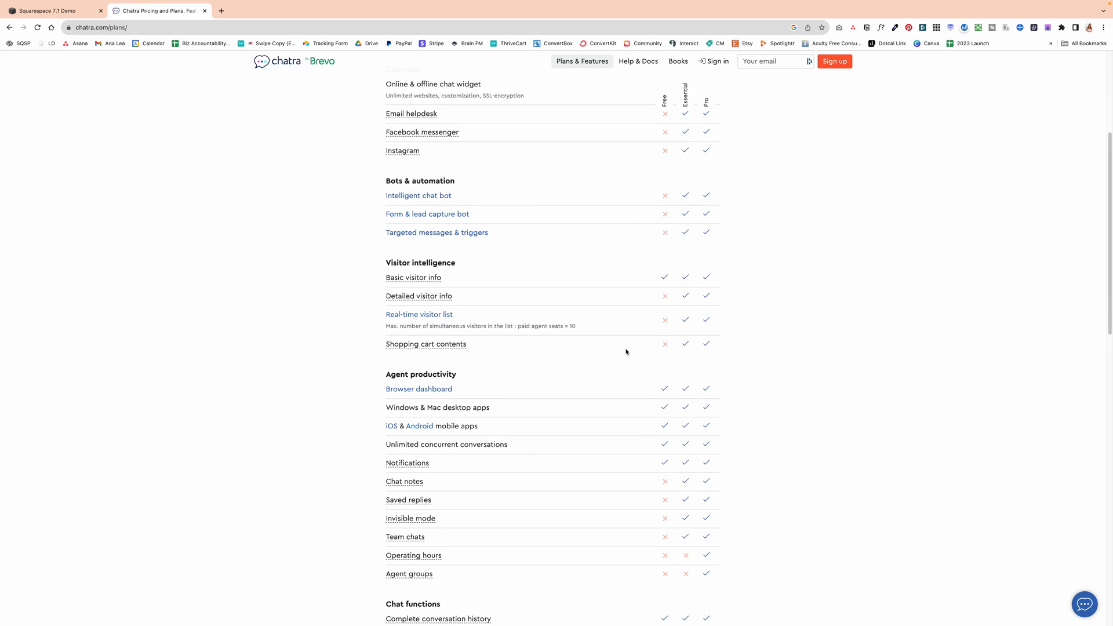
{"action": "scroll", "coordinate": [673, 290], "scroll_direction": "up", "scroll_amount": 1}
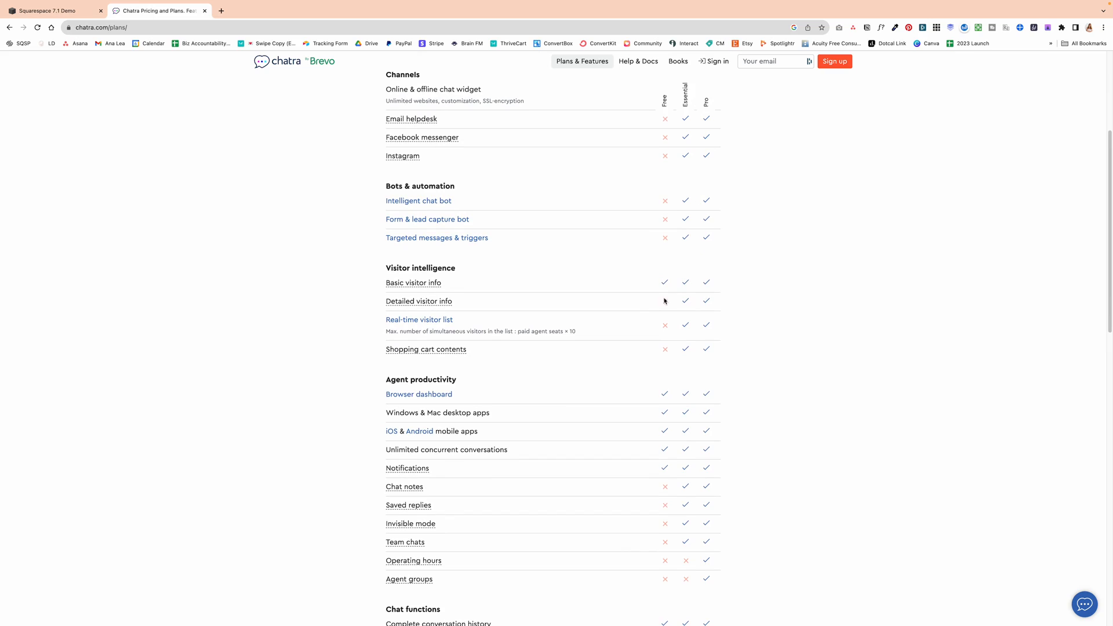
{"action": "mouse_move", "coordinate": [435, 304]}
{"action": "scroll", "coordinate": [596, 365], "scroll_direction": "down", "scroll_amount": 2}
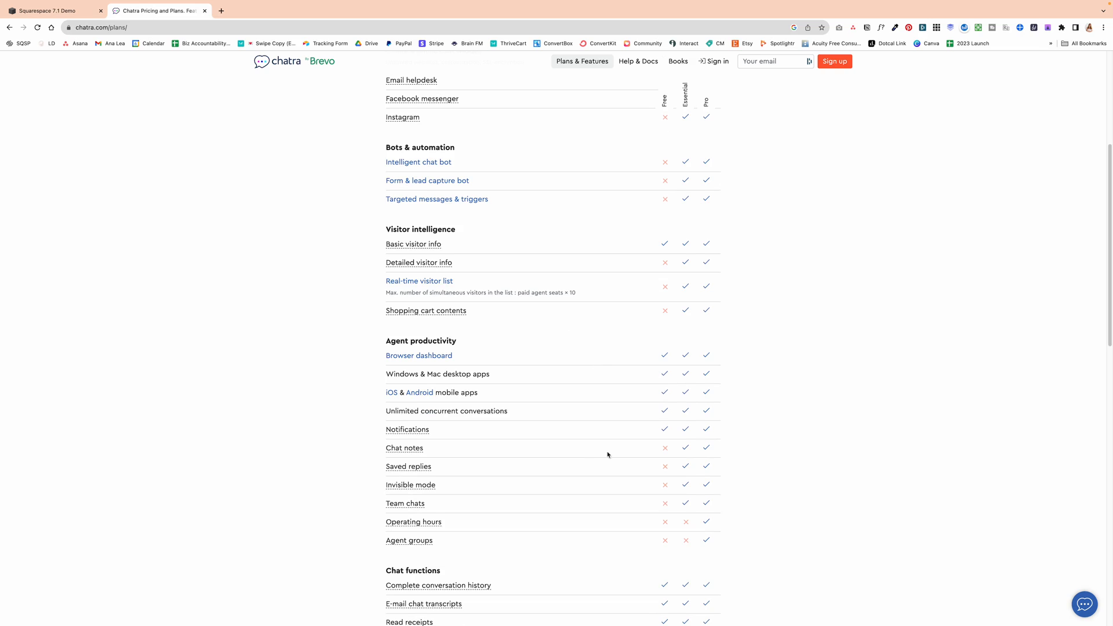
{"action": "scroll", "coordinate": [681, 459], "scroll_direction": "down", "scroll_amount": 2}
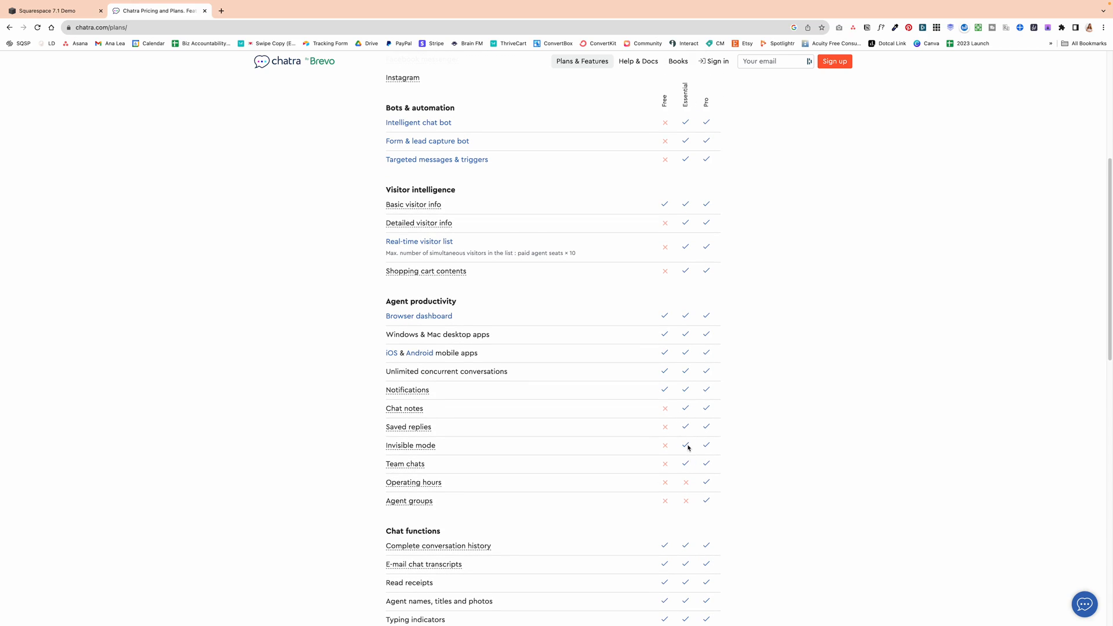
{"action": "scroll", "coordinate": [689, 447], "scroll_direction": "down", "scroll_amount": 1}
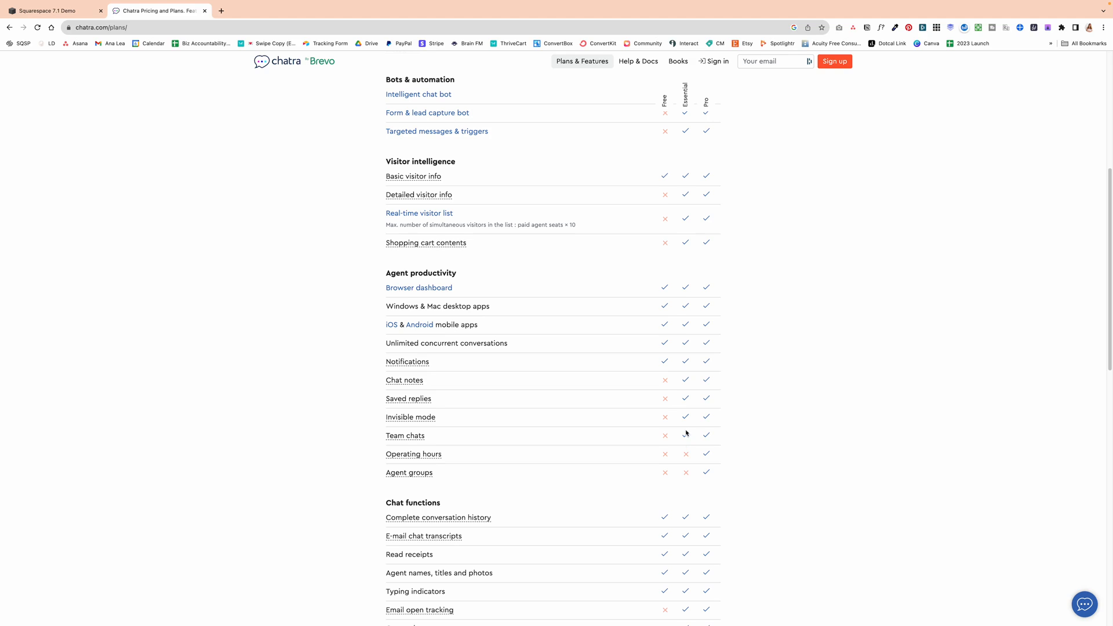
{"action": "scroll", "coordinate": [604, 428], "scroll_direction": "up", "scroll_amount": 2}
{"action": "scroll", "coordinate": [603, 427], "scroll_direction": "down", "scroll_amount": 10}
{"action": "scroll", "coordinate": [520, 438], "scroll_direction": "up", "scroll_amount": 15}
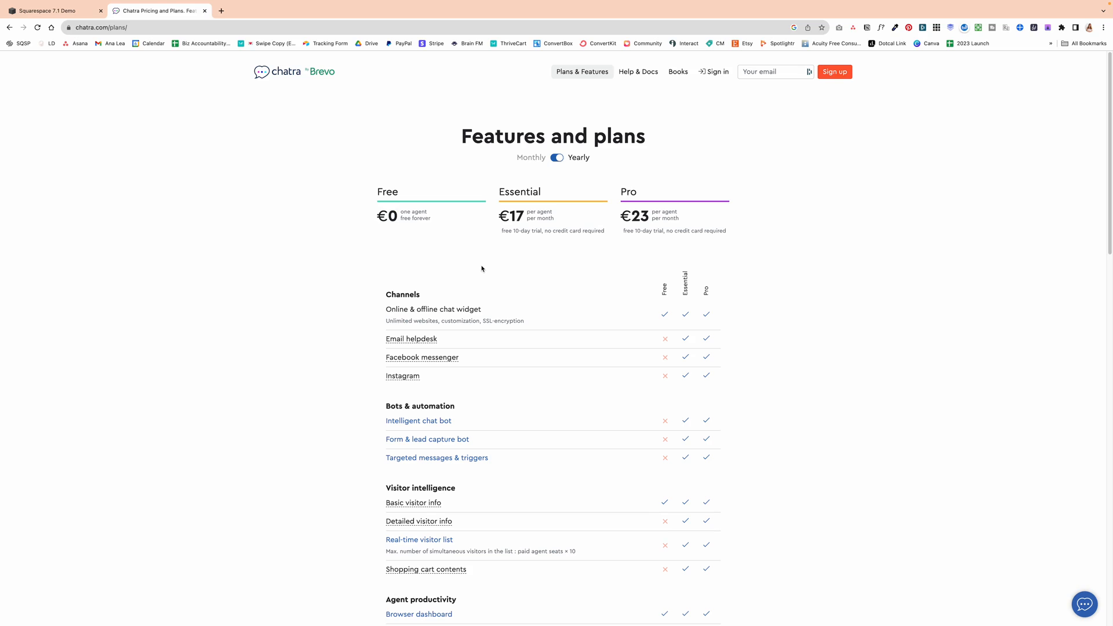
- Sign in to the Chatra account and open the chat widget channel settings
{"action": "left_click", "coordinate": [718, 72]}
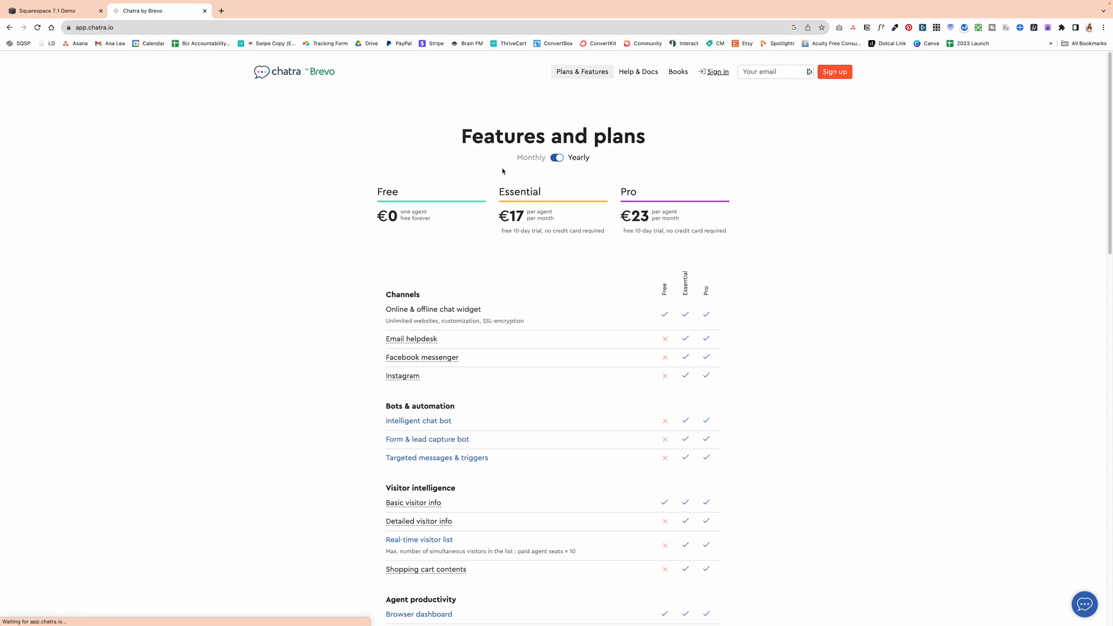
{"action": "left_click", "coordinate": [490, 201]}
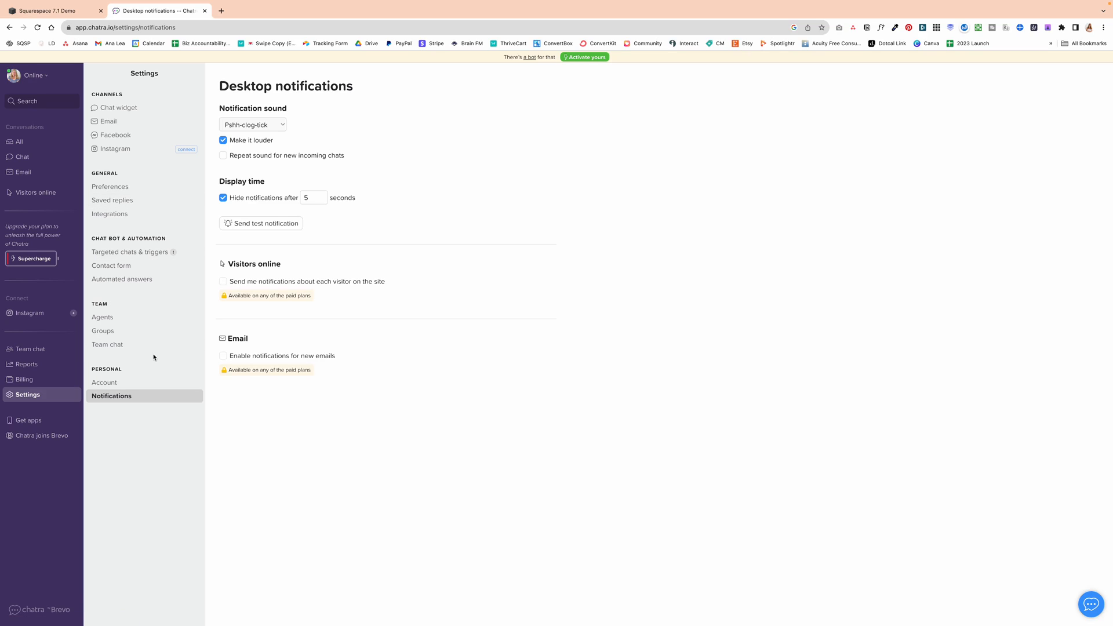
{"action": "left_click", "coordinate": [53, 397]}
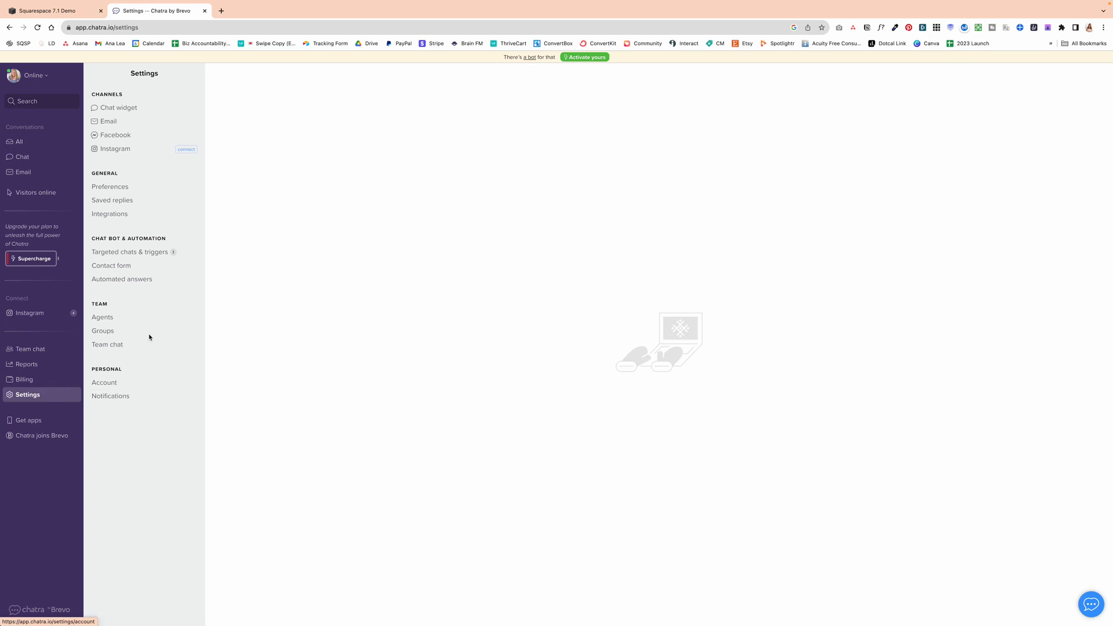
{"action": "left_click", "coordinate": [136, 113]}
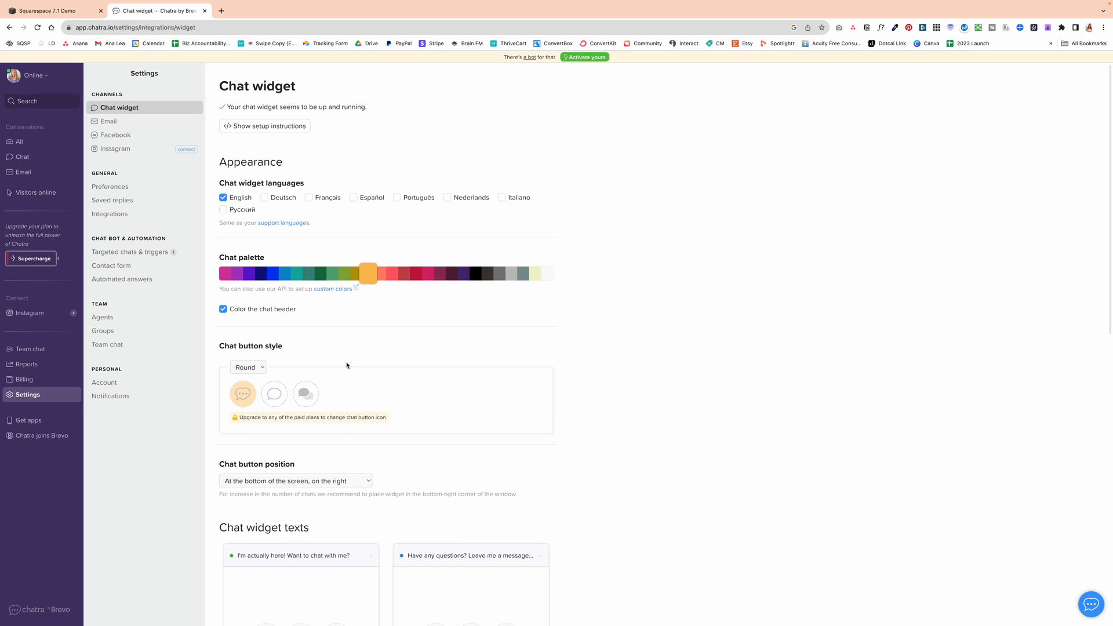
- Review the chat button style and the available chat button positions without changing them
{"action": "scroll", "coordinate": [338, 465], "scroll_direction": "down", "scroll_amount": 4}
{"action": "left_click", "coordinate": [280, 271]}
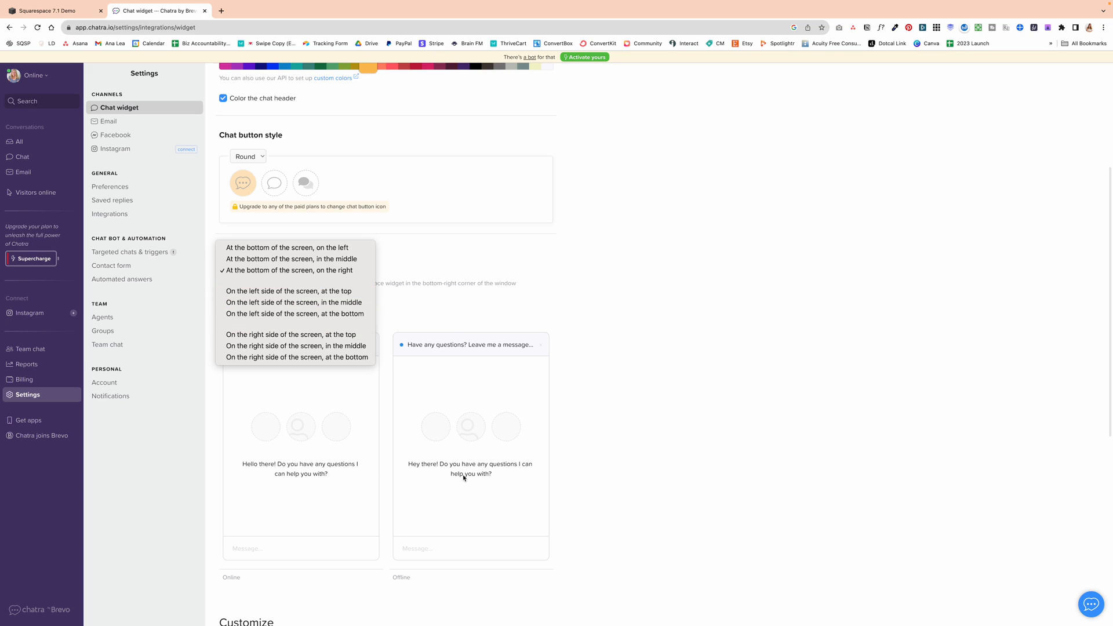
{"action": "left_click", "coordinate": [426, 256]}
{"action": "scroll", "coordinate": [348, 255], "scroll_direction": "down", "scroll_amount": 3}
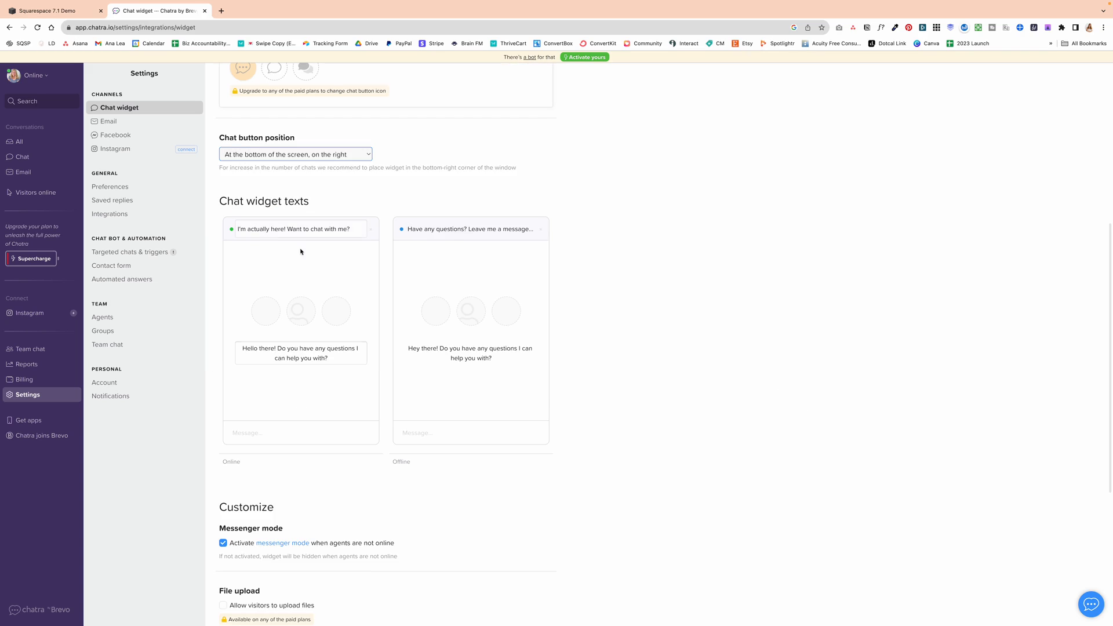
- Inspect the editable header and greeting texts of the online chat widget
{"action": "left_click", "coordinate": [290, 350]}
{"action": "left_click", "coordinate": [319, 229]}
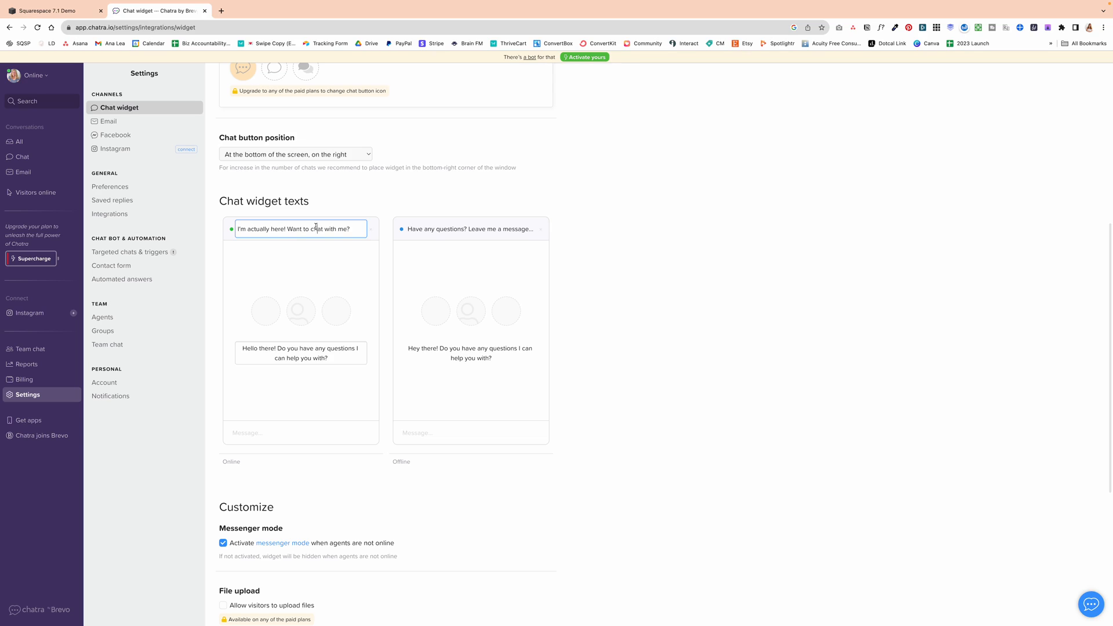
{"action": "left_click_drag", "start_coordinate": [351, 229], "coordinate": [237, 228]}
{"action": "left_click_drag", "start_coordinate": [338, 355], "coordinate": [236, 345]}
{"action": "left_click", "coordinate": [392, 365]}
{"action": "scroll", "coordinate": [331, 404], "scroll_direction": "down", "scroll_amount": 1}
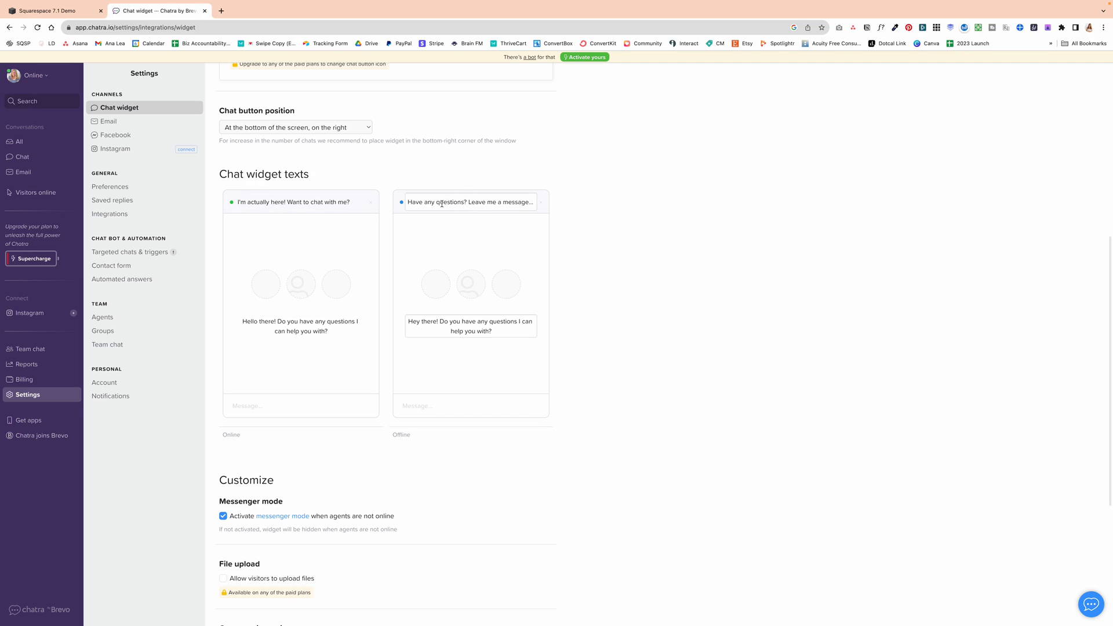
- Review the widget's Customize options and try switching the chat button on mobile devices off and back on
{"action": "scroll", "coordinate": [371, 353], "scroll_direction": "down", "scroll_amount": 5}
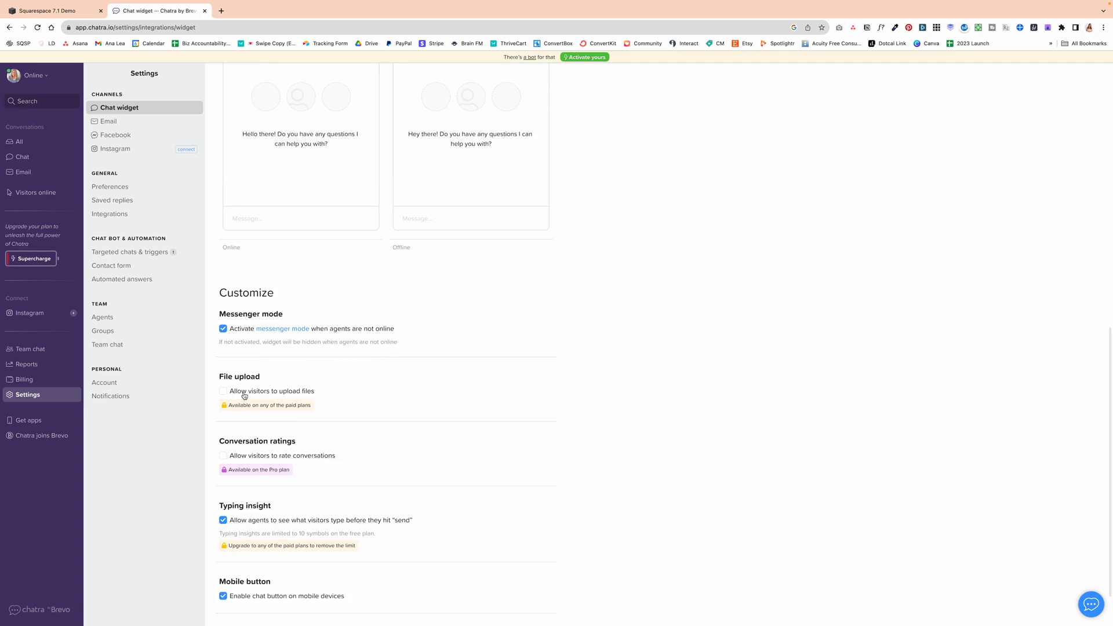
{"action": "scroll", "coordinate": [334, 405], "scroll_direction": "down", "scroll_amount": 2}
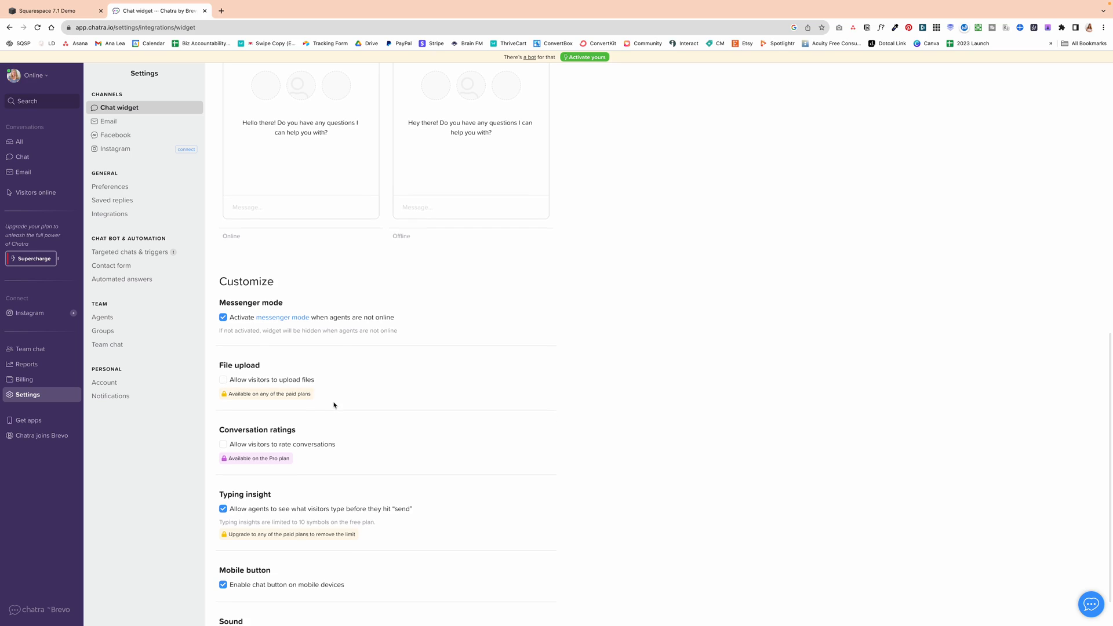
{"action": "scroll", "coordinate": [368, 423], "scroll_direction": "down", "scroll_amount": 1}
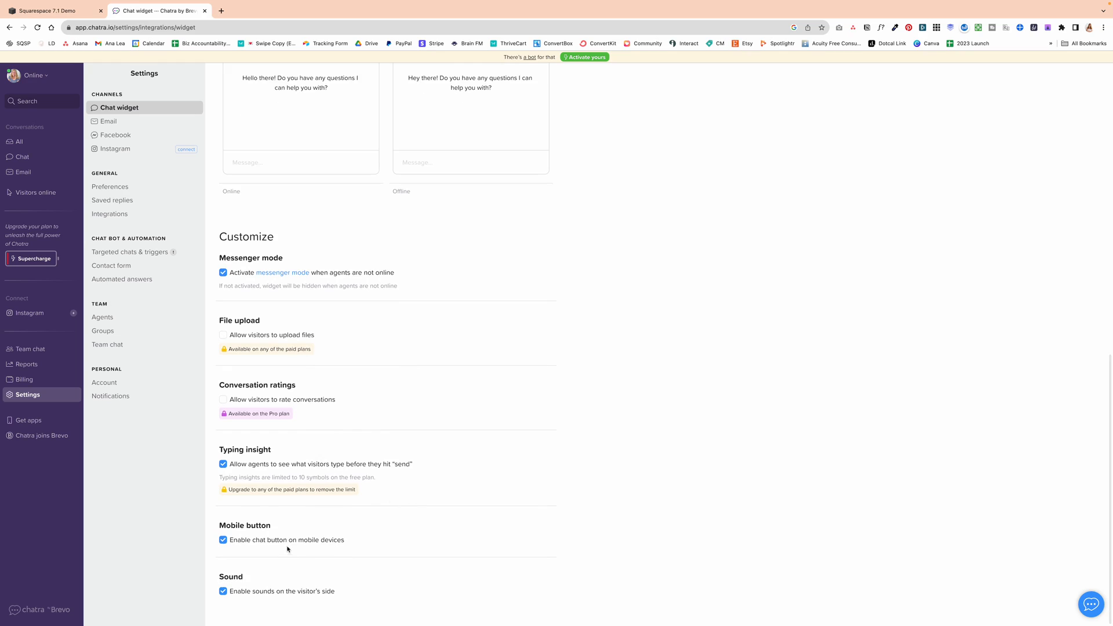
{"action": "left_click", "coordinate": [223, 541]}
{"action": "left_click", "coordinate": [223, 541]}
{"action": "scroll", "coordinate": [270, 518], "scroll_direction": "up", "scroll_amount": 10}
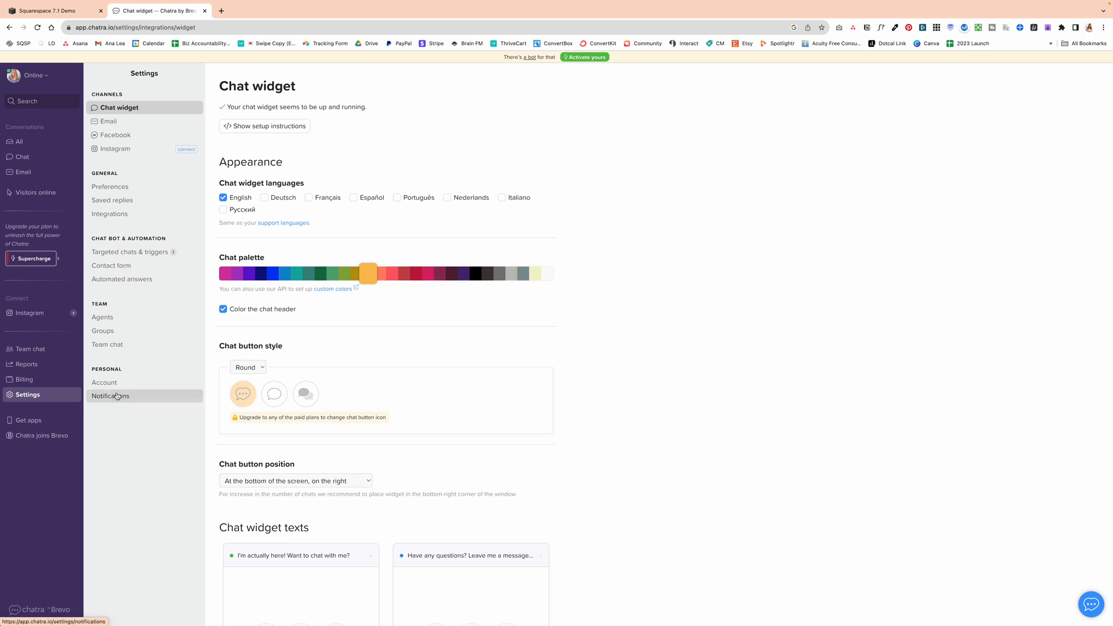
- View the Email, Facebook Messenger and Instagram Direct channel settings
{"action": "left_click", "coordinate": [124, 123]}
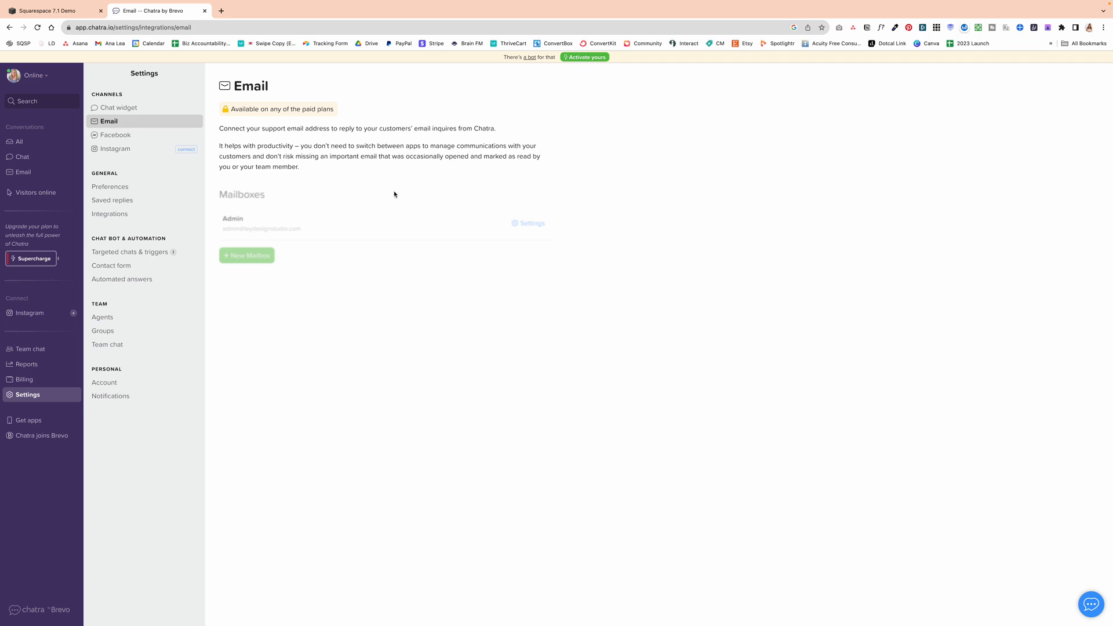
{"action": "left_click", "coordinate": [138, 137]}
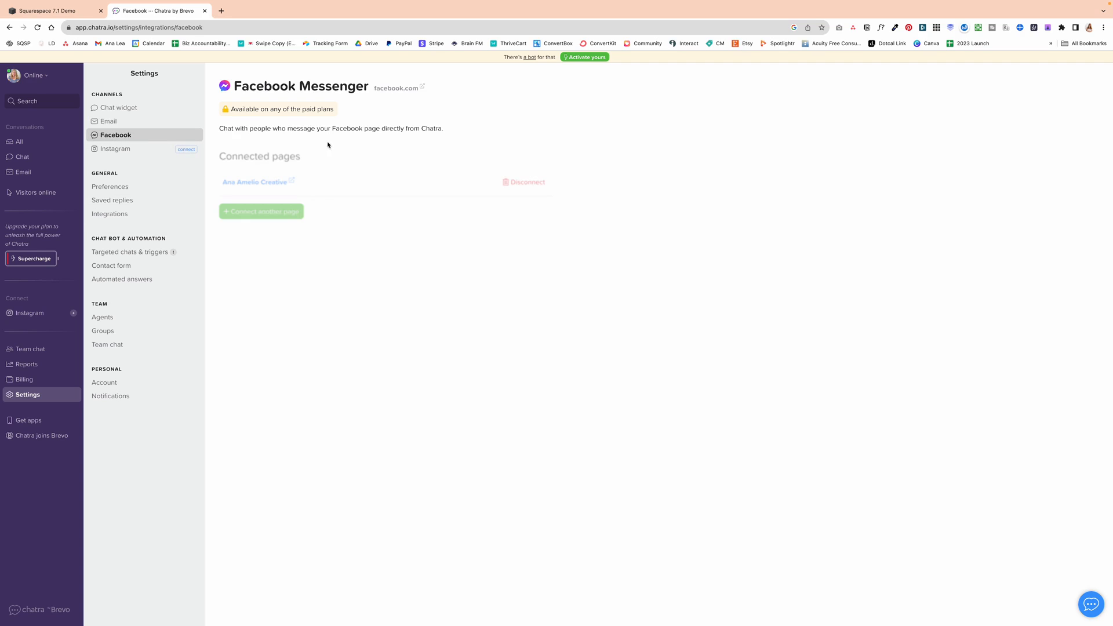
{"action": "left_click", "coordinate": [140, 150]}
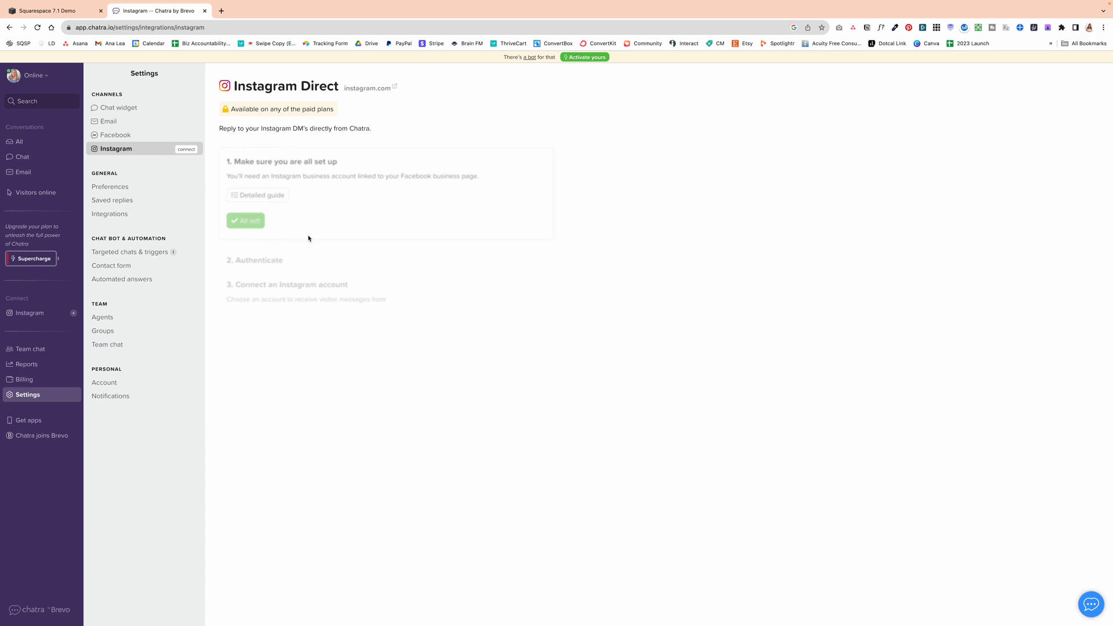
- Review the email forwarding address in Preferences and keep "Email full conversation transcripts to visitors" selected
{"action": "left_click", "coordinate": [127, 185]}
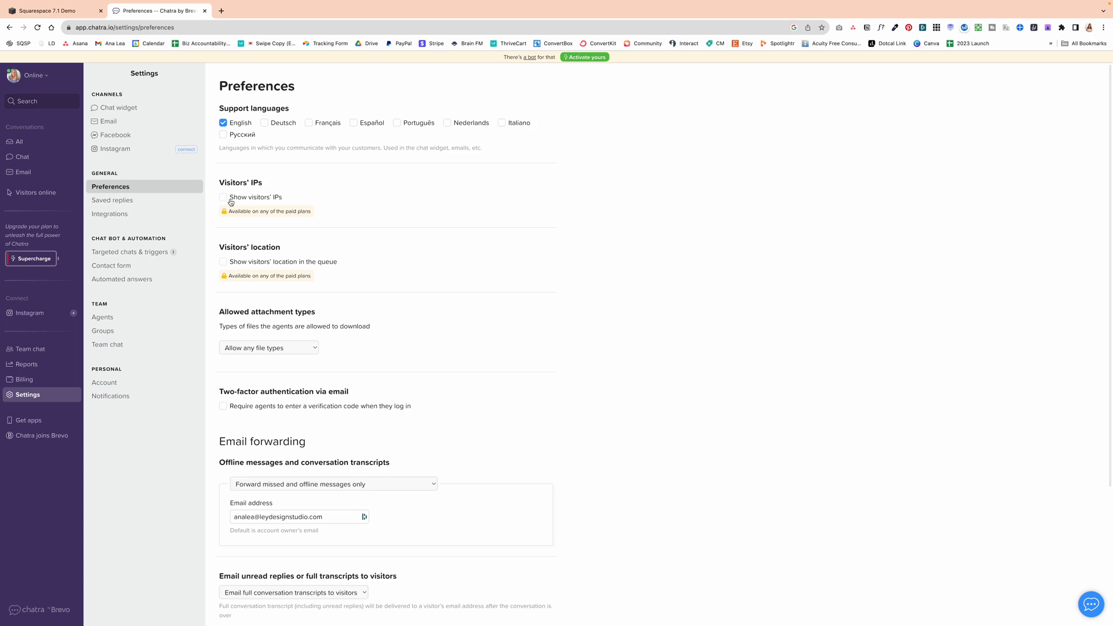
{"action": "scroll", "coordinate": [255, 261], "scroll_direction": "down", "scroll_amount": 3}
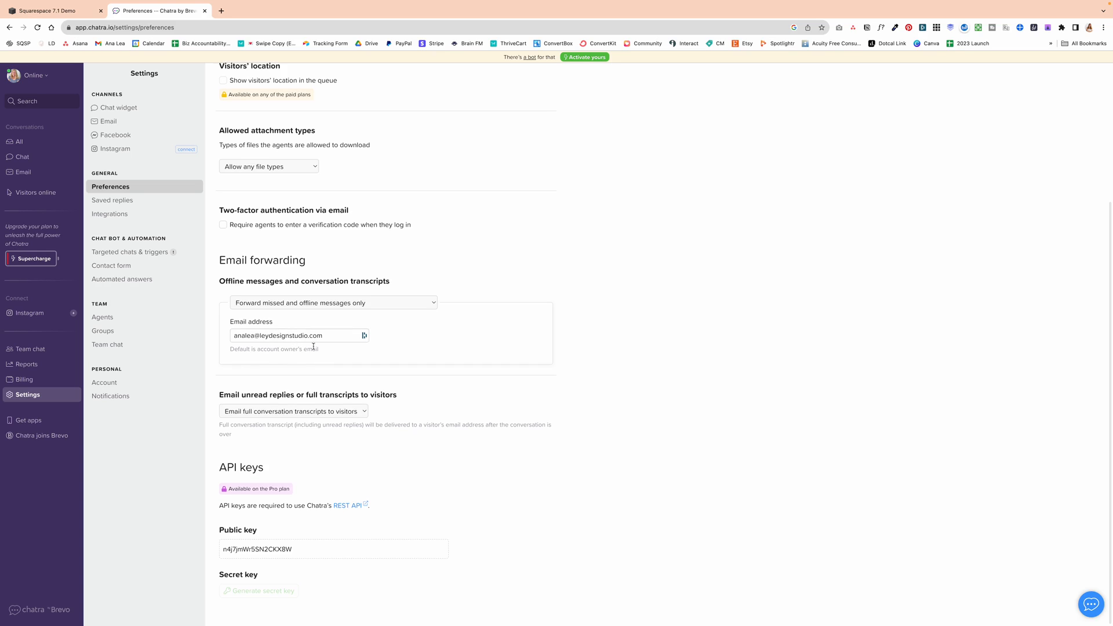
{"action": "left_click", "coordinate": [328, 335]}
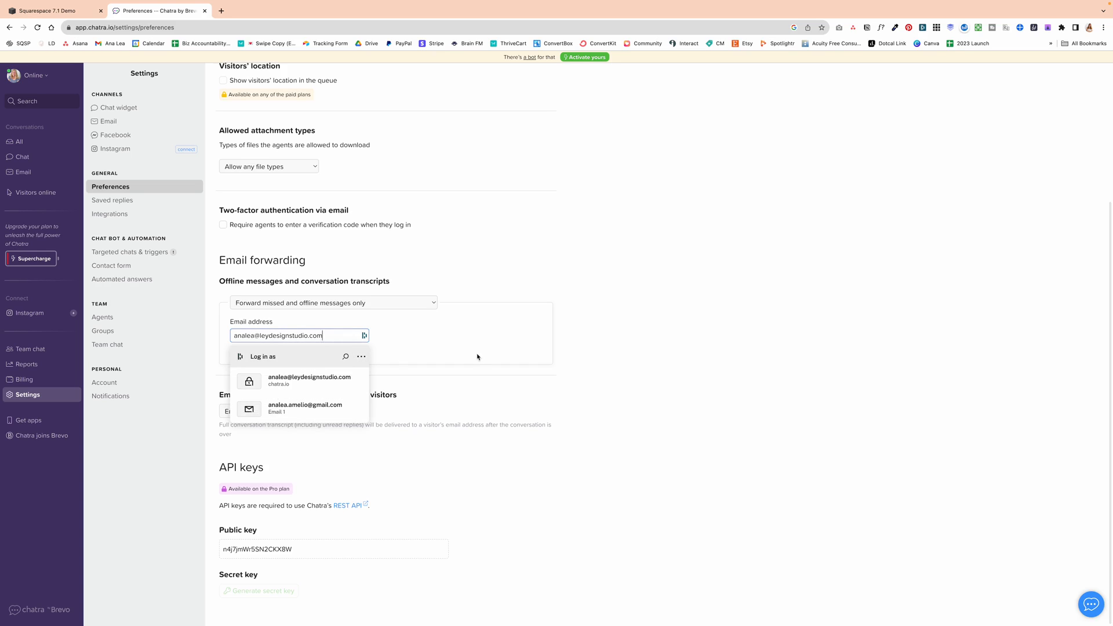
{"action": "left_click", "coordinate": [383, 355]}
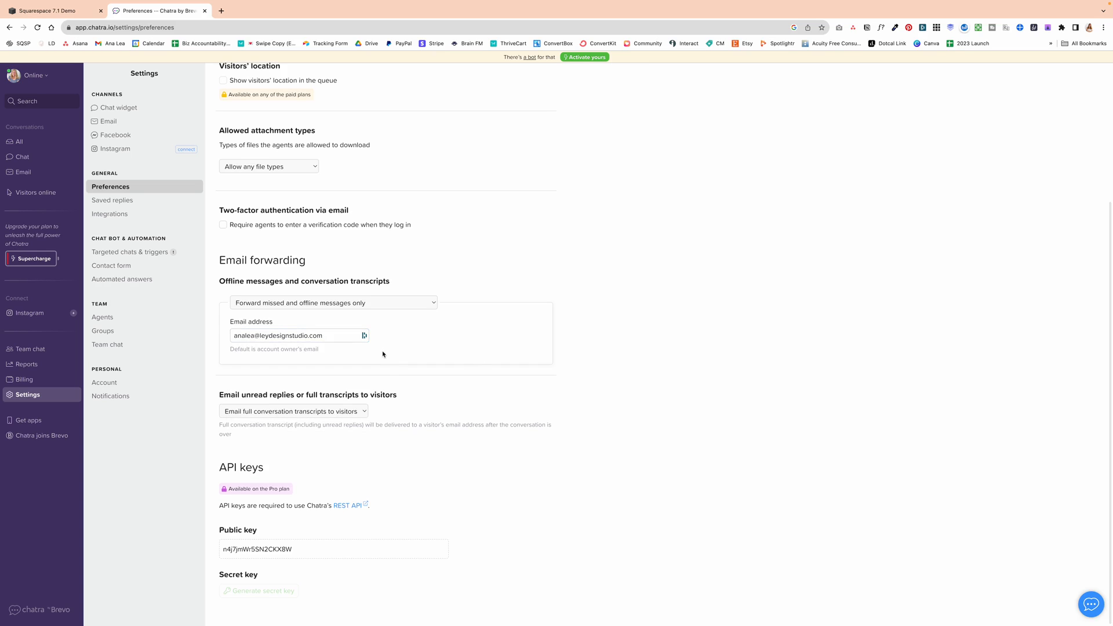
{"action": "left_click", "coordinate": [253, 414]}
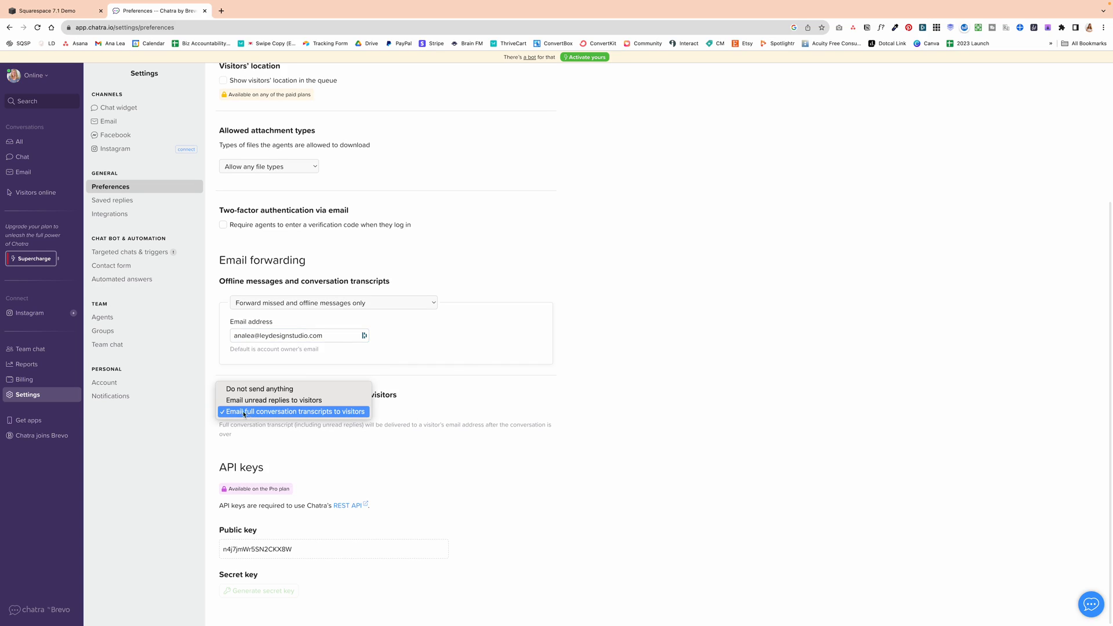
{"action": "left_click", "coordinate": [357, 412]}
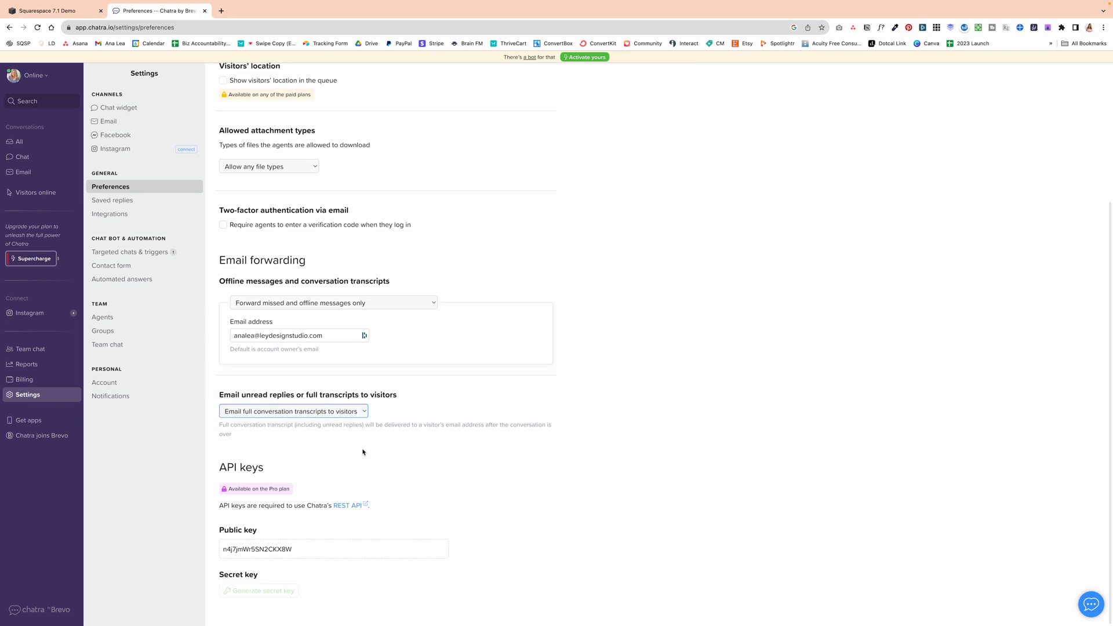
- Look through the saved replies, integrations and notifications settings
{"action": "left_click", "coordinate": [102, 201]}
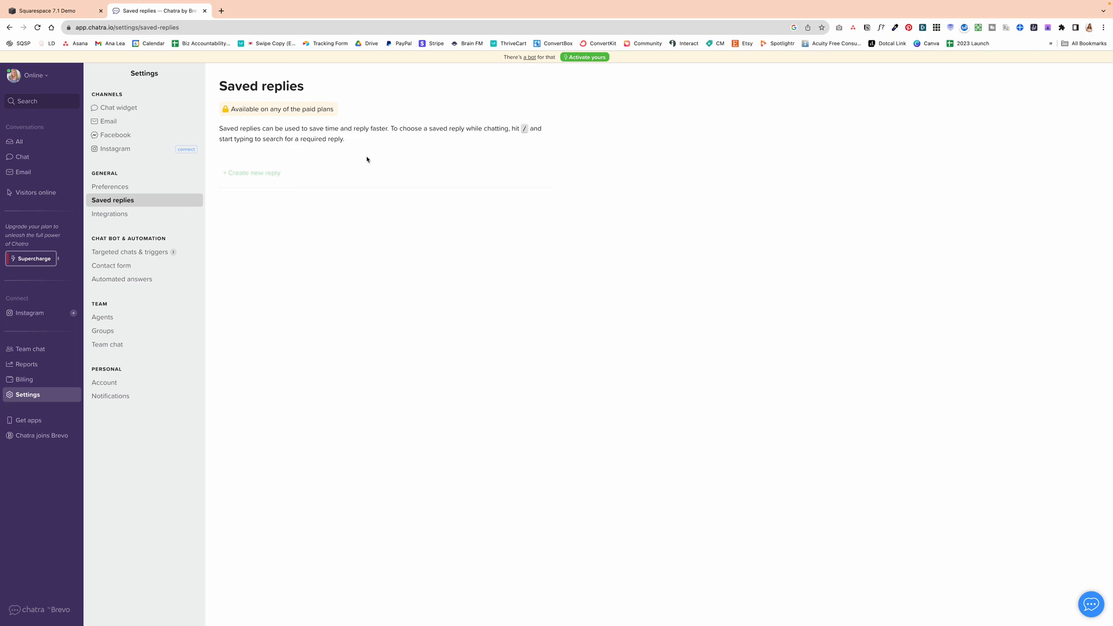
{"action": "left_click", "coordinate": [132, 215]}
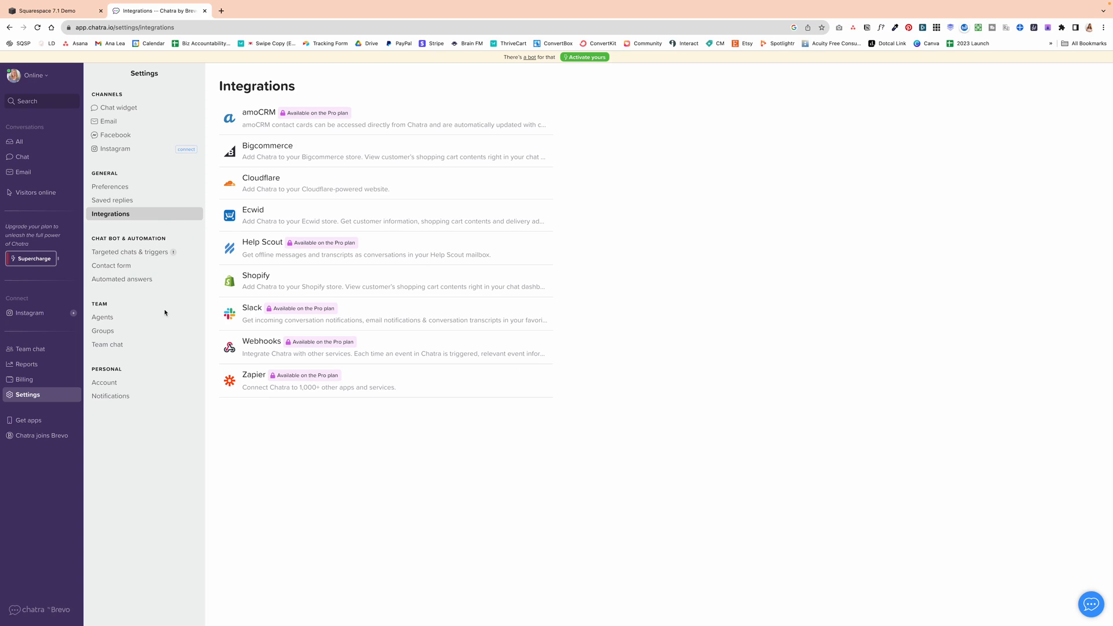
{"action": "left_click", "coordinate": [116, 396]}
- Reopen the chat widget settings and show the setup instructions containing the widget's HTML snippet
{"action": "left_click", "coordinate": [139, 108]}
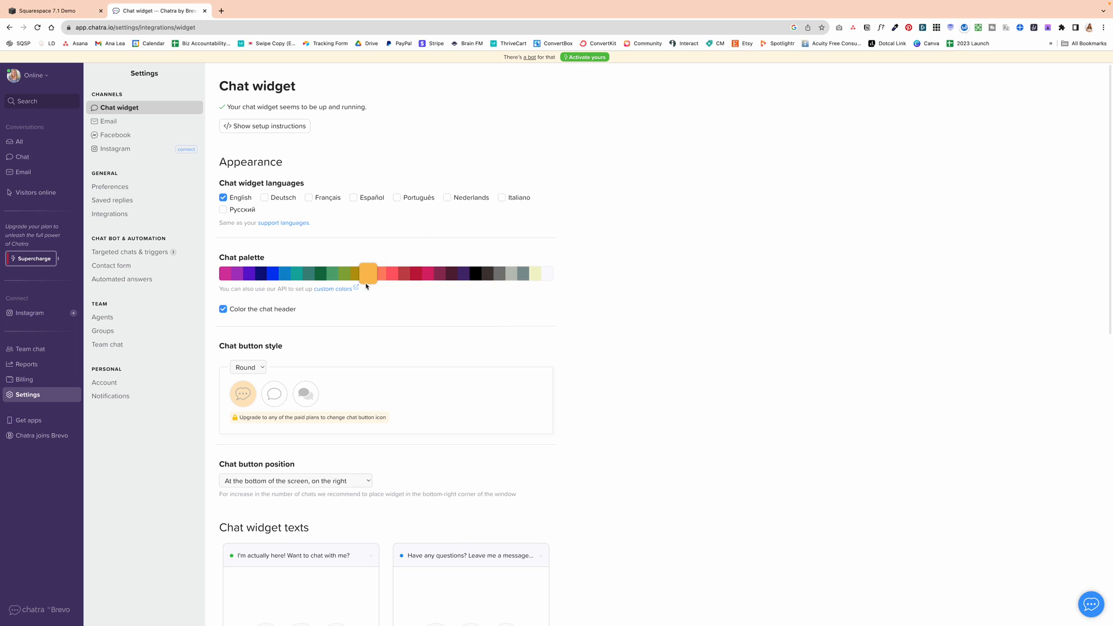
{"action": "scroll", "coordinate": [390, 387], "scroll_direction": "down", "scroll_amount": 4}
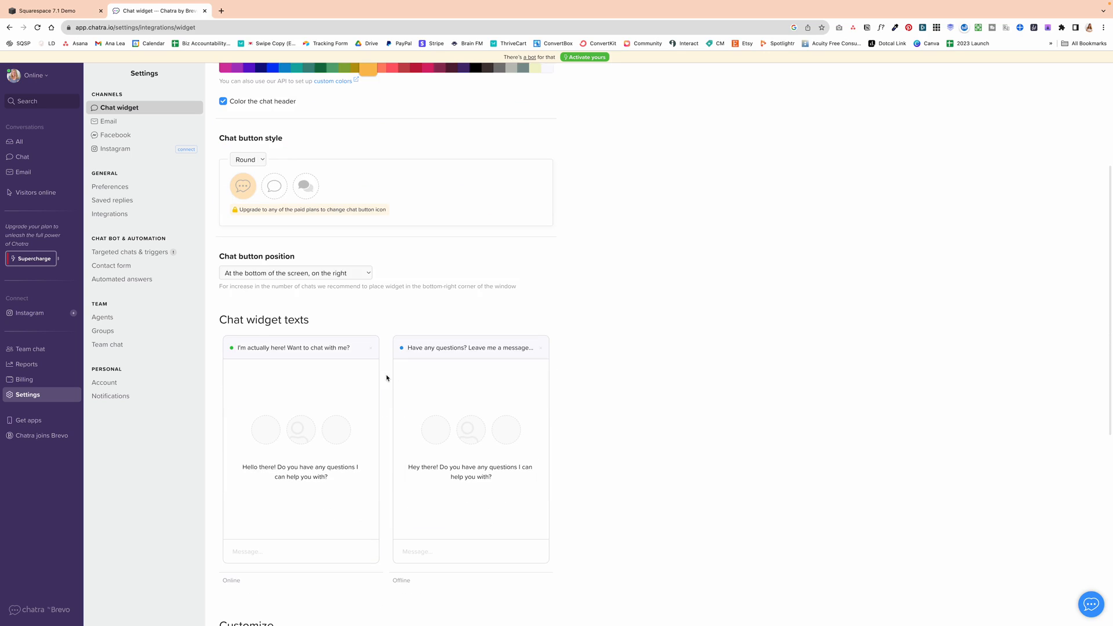
{"action": "left_click_drag", "start_coordinate": [244, 346], "coordinate": [351, 351]}
{"action": "left_click", "coordinate": [355, 347]}
{"action": "scroll", "coordinate": [377, 305], "scroll_direction": "up", "scroll_amount": 4}
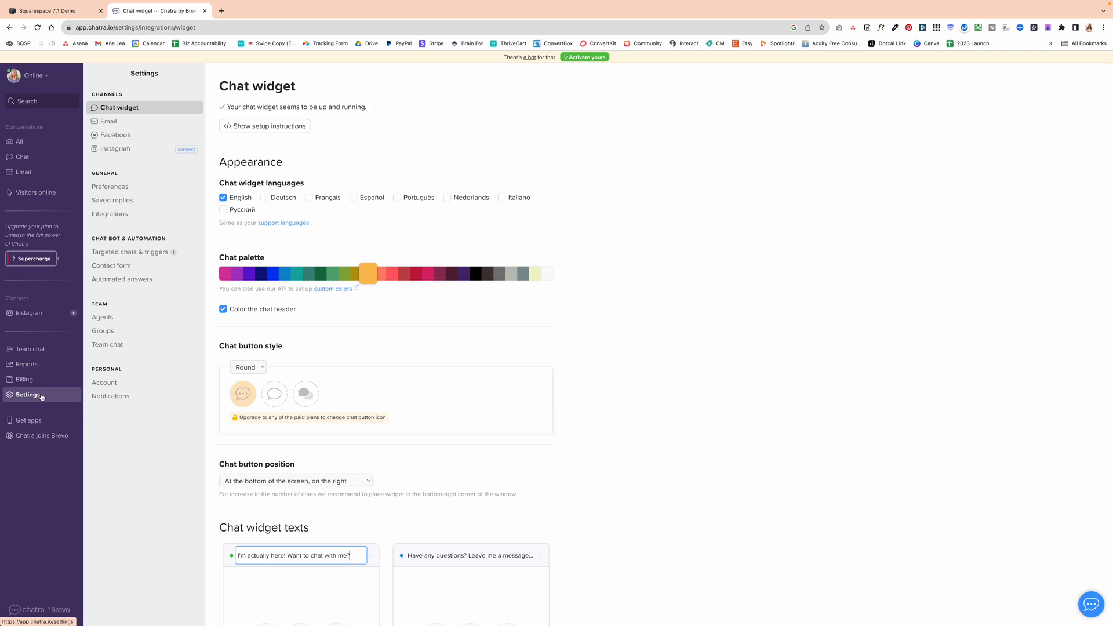
{"action": "left_click", "coordinate": [257, 127]}
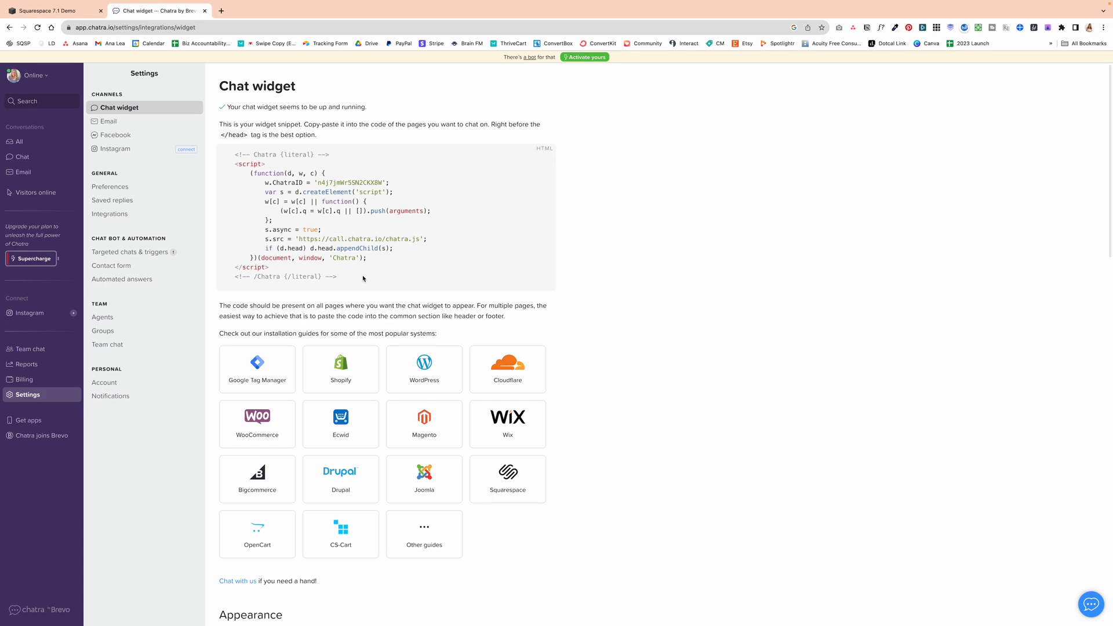
- Copy the complete Chatra widget snippet, switch to the Squarespace 7.1 Demo site and open its site-wide Code Injection settings
{"action": "left_click_drag", "start_coordinate": [351, 277], "coordinate": [217, 158]}
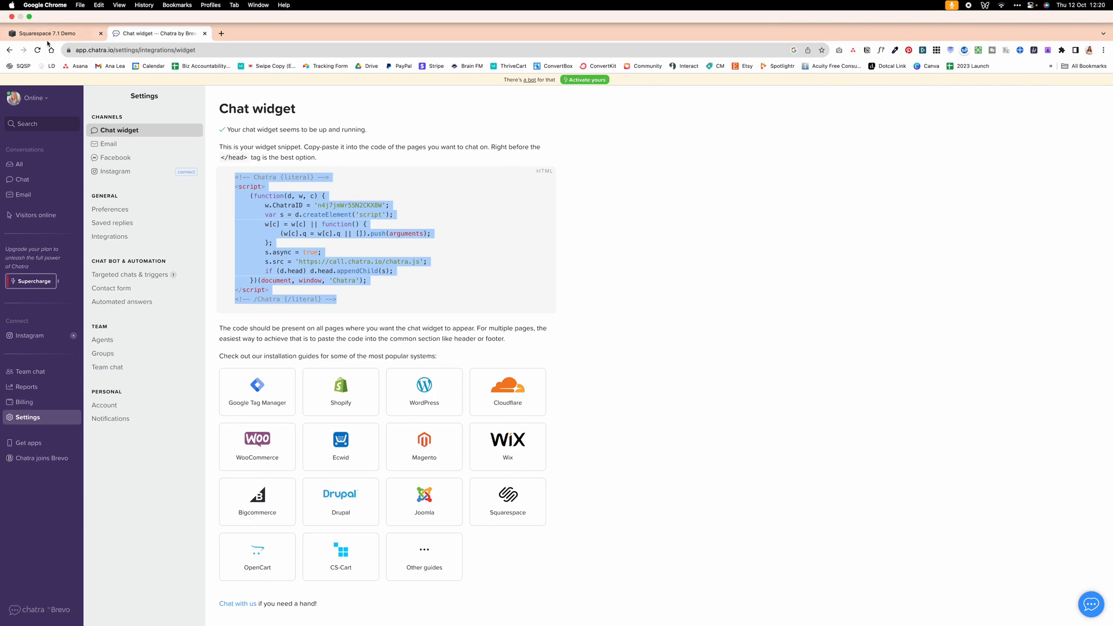
{"action": "left_click", "coordinate": [49, 33]}
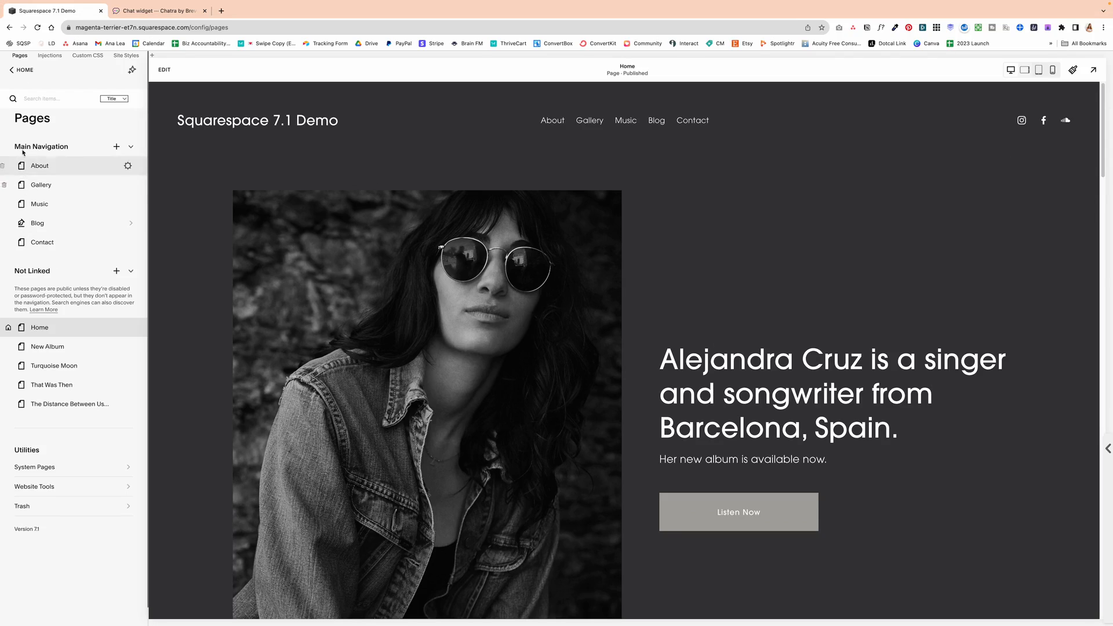
{"action": "left_click", "coordinate": [22, 70]}
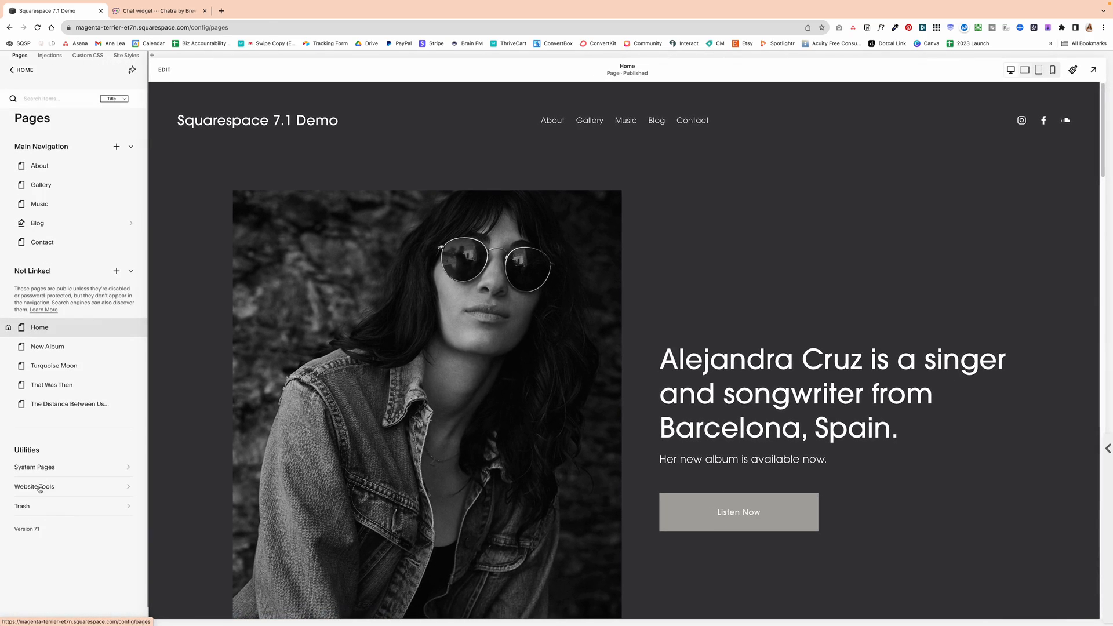
{"action": "left_click", "coordinate": [41, 486]}
{"action": "left_click", "coordinate": [49, 161]}
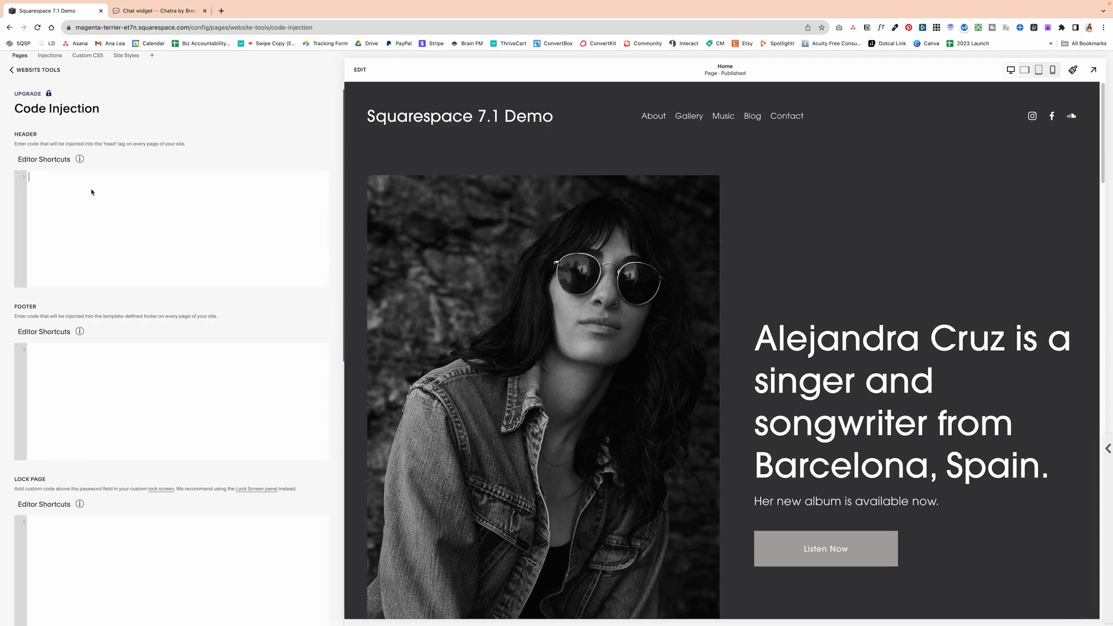
- Paste the Chatra snippet into the site-wide header code injection and save it
{"action": "type", "text": "<!-- Chatra {literal} --> <script>     (function(d, w, c) {         w.ChatraID = 'Z4j7jmWr5SN2CKX8W';         var s = d.createElement('script');         w[c] = w[c] || function() {             (w[c].q = w[c].q || []).push(arguments);         };         s.async = true;         s.src = 'https://call.chatra.io/chatra.js';         if (d.head) d.head.appendChild(s);     })(document, window, 'Chatra'); </script> <!-- /Chatra {/literal} -->"}
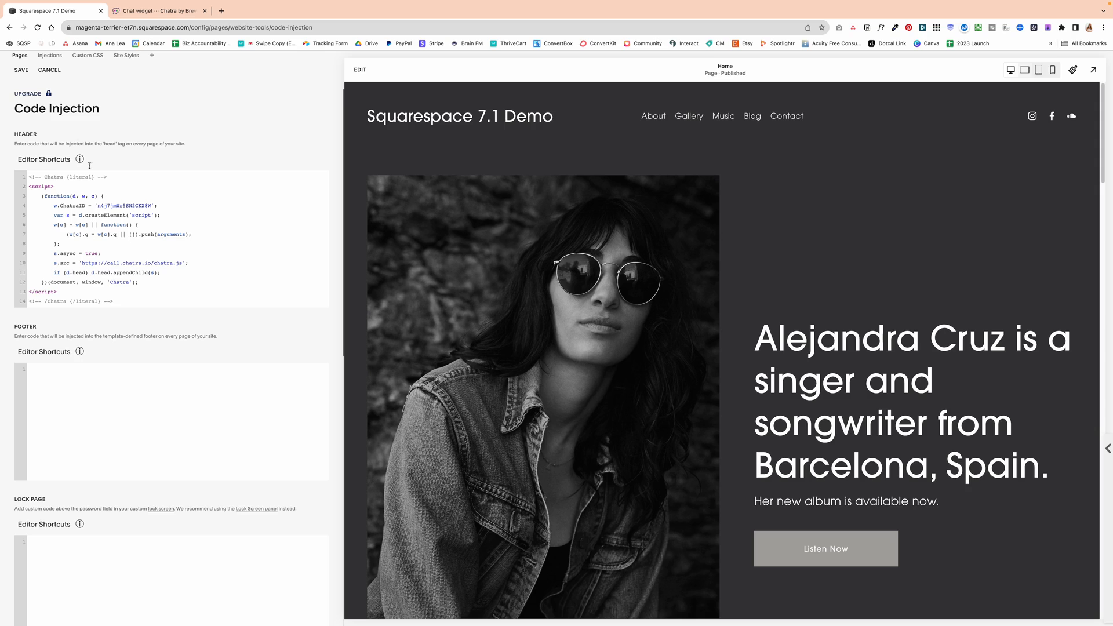
{"action": "left_click", "coordinate": [22, 70]}
{"action": "mouse_move", "coordinate": [57, 161]}
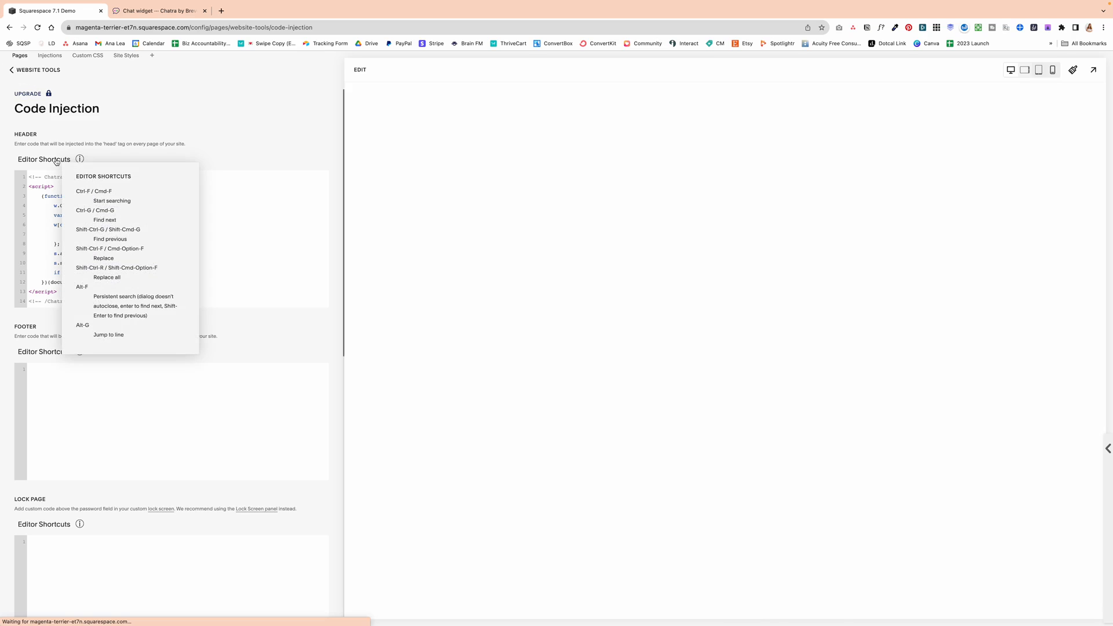
- Return to Website Tools, then open the chat window on the home page preview to check it and close it
{"action": "left_click", "coordinate": [34, 69]}
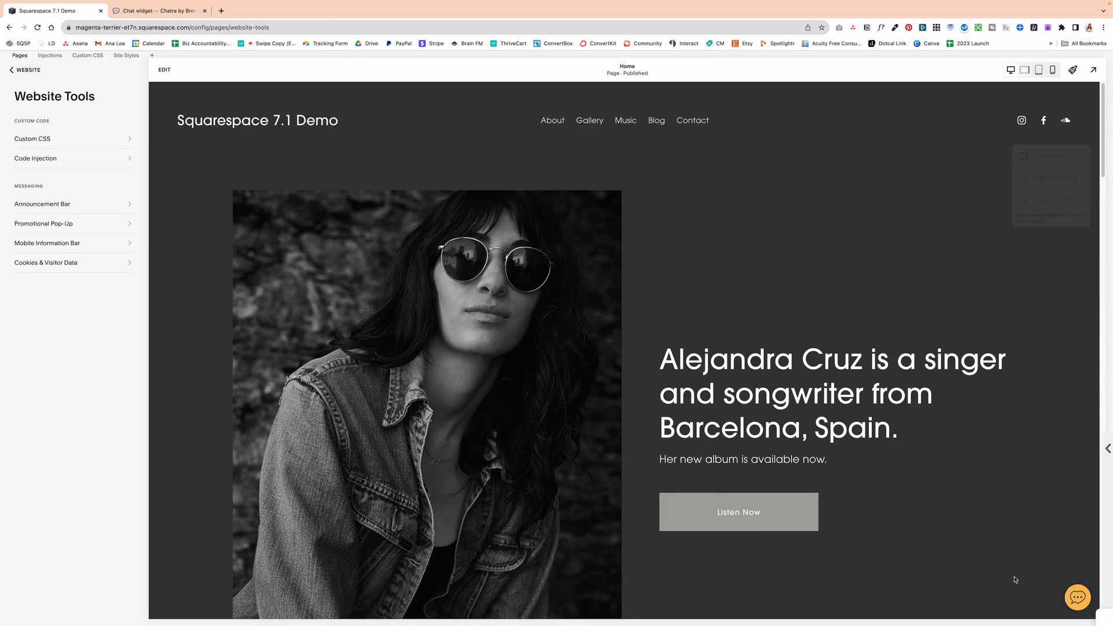
{"action": "left_click", "coordinate": [1073, 596]}
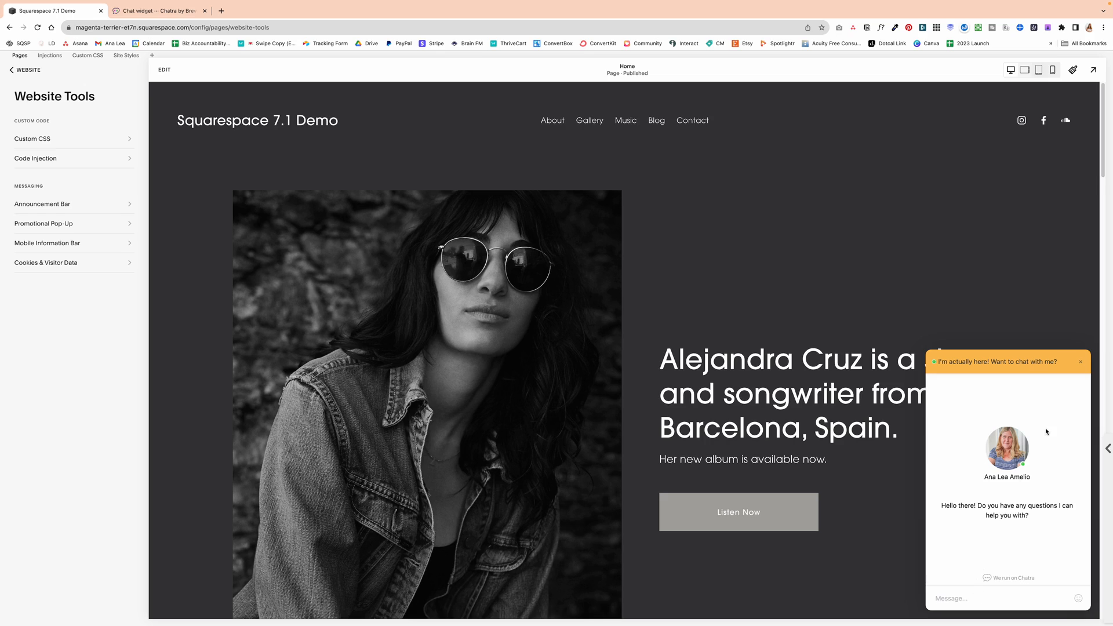
{"action": "left_click", "coordinate": [1079, 363]}
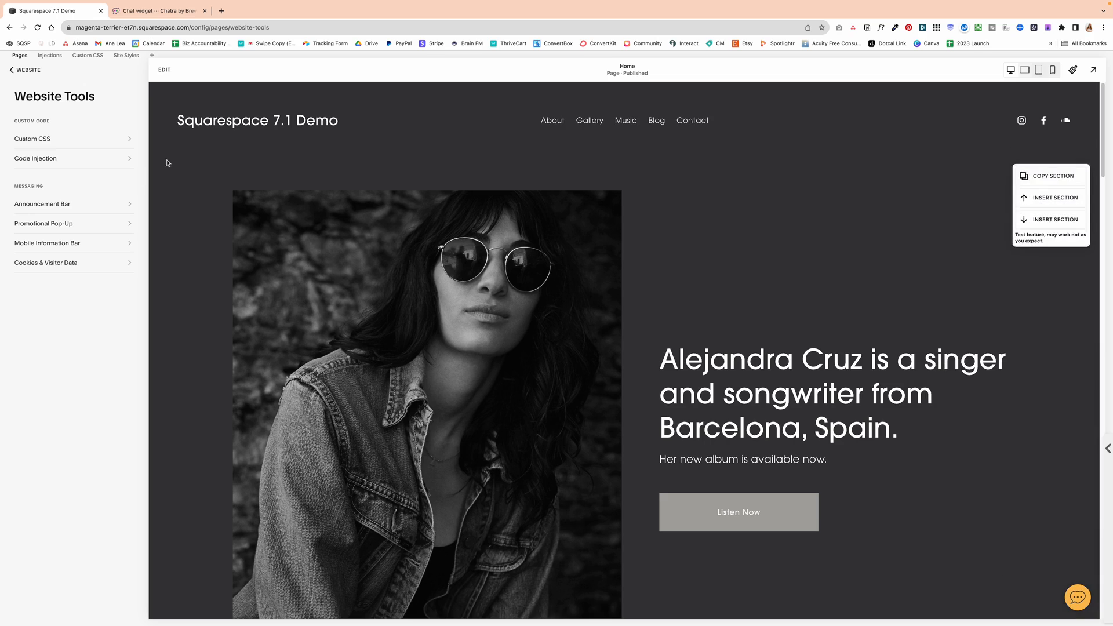
- Copy the Chatra snippet from the site-wide header code injection, delete it there and save
{"action": "left_click", "coordinate": [53, 161]}
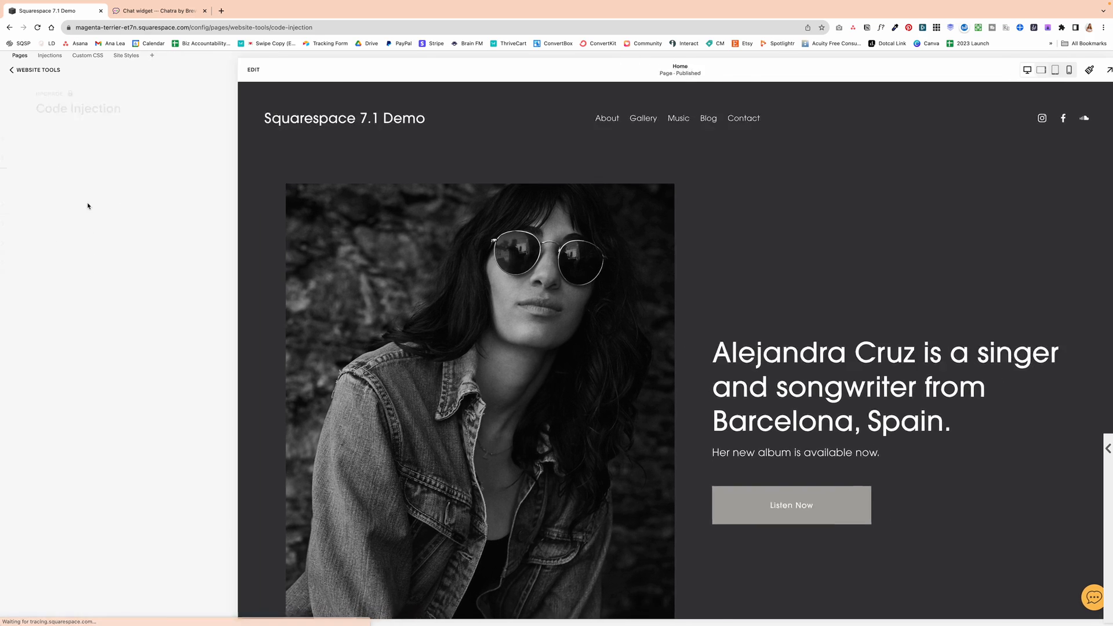
{"action": "left_click_drag", "start_coordinate": [130, 303], "coordinate": [18, 176]}
{"action": "key", "text": "super+c"}
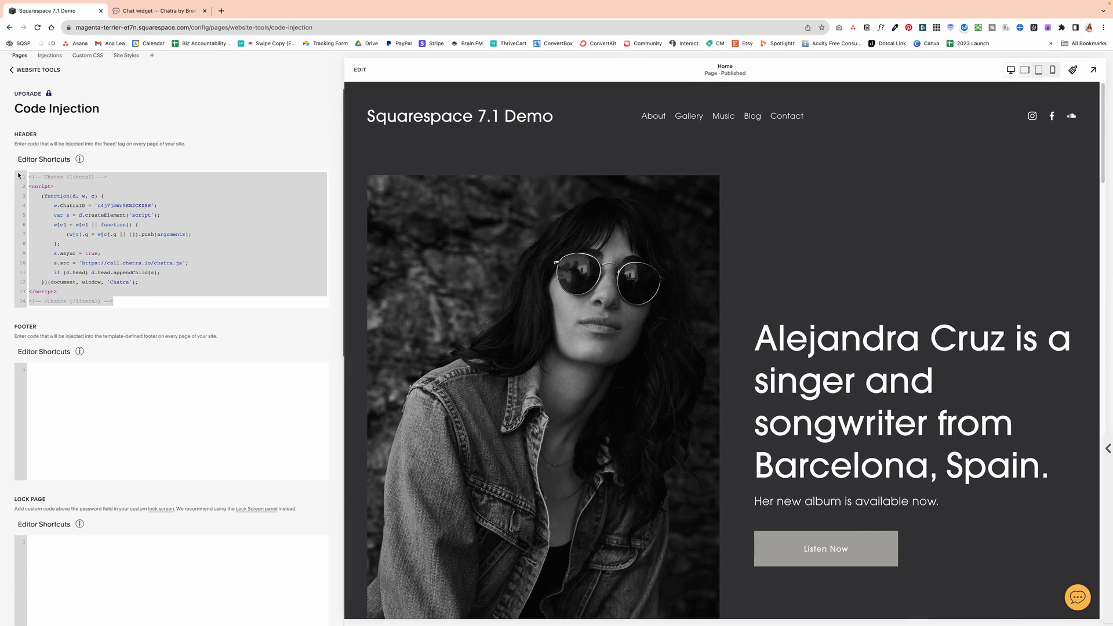
{"action": "key", "text": "BackSpace"}
{"action": "left_click", "coordinate": [21, 70]}
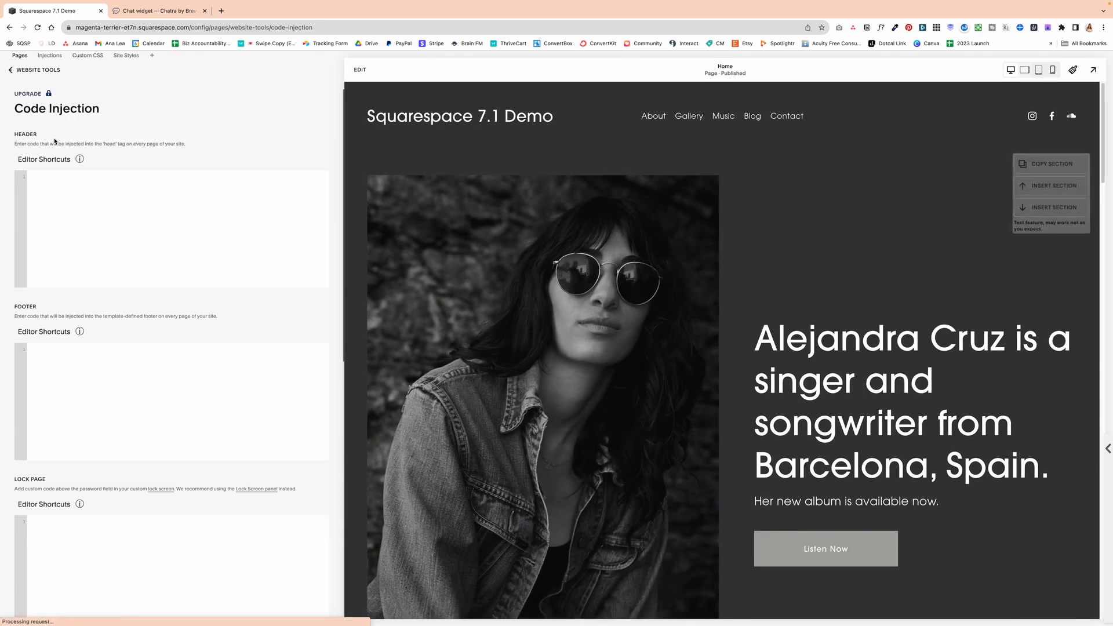
- Paste the Chatra snippet into the Music page's header code injection in its advanced page settings and save
{"action": "left_click", "coordinate": [29, 70]}
{"action": "left_click", "coordinate": [26, 70]}
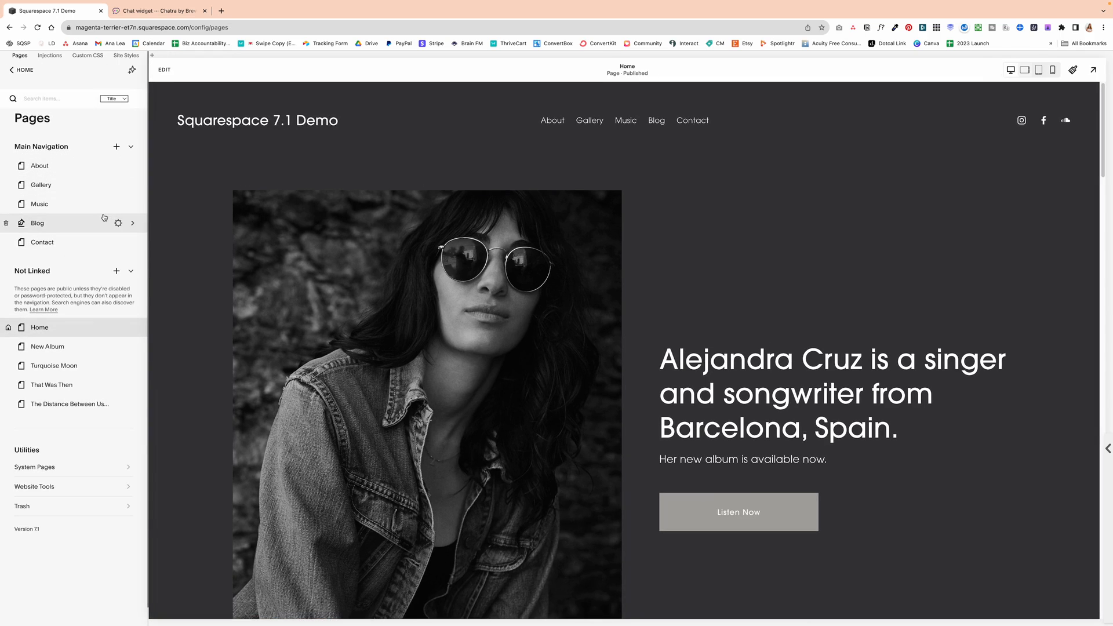
{"action": "left_click", "coordinate": [66, 208]}
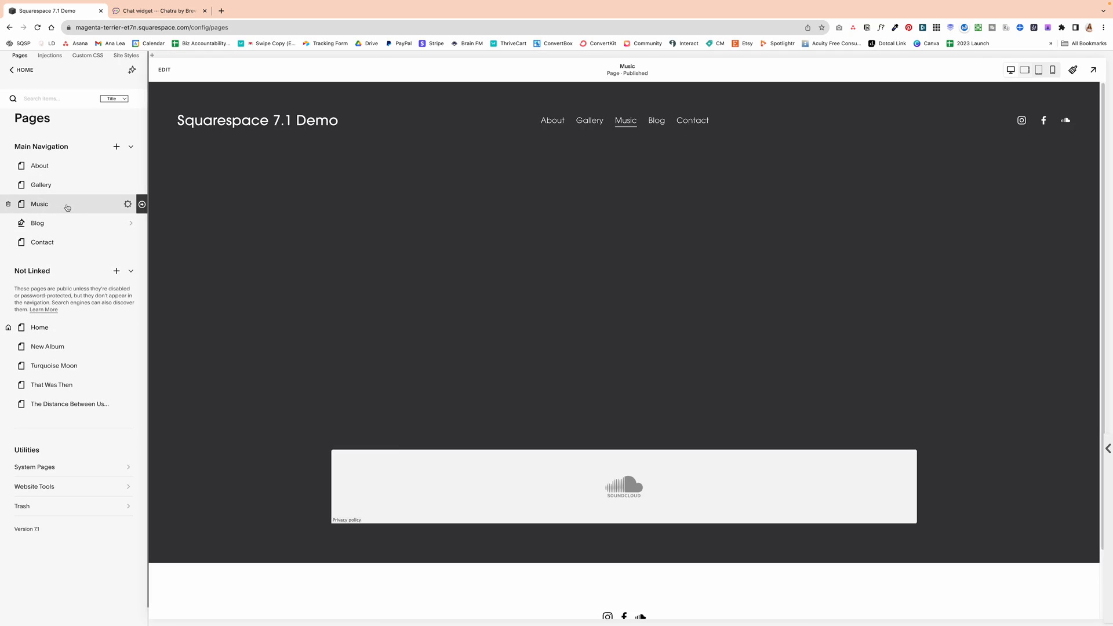
{"action": "left_click", "coordinate": [128, 206]}
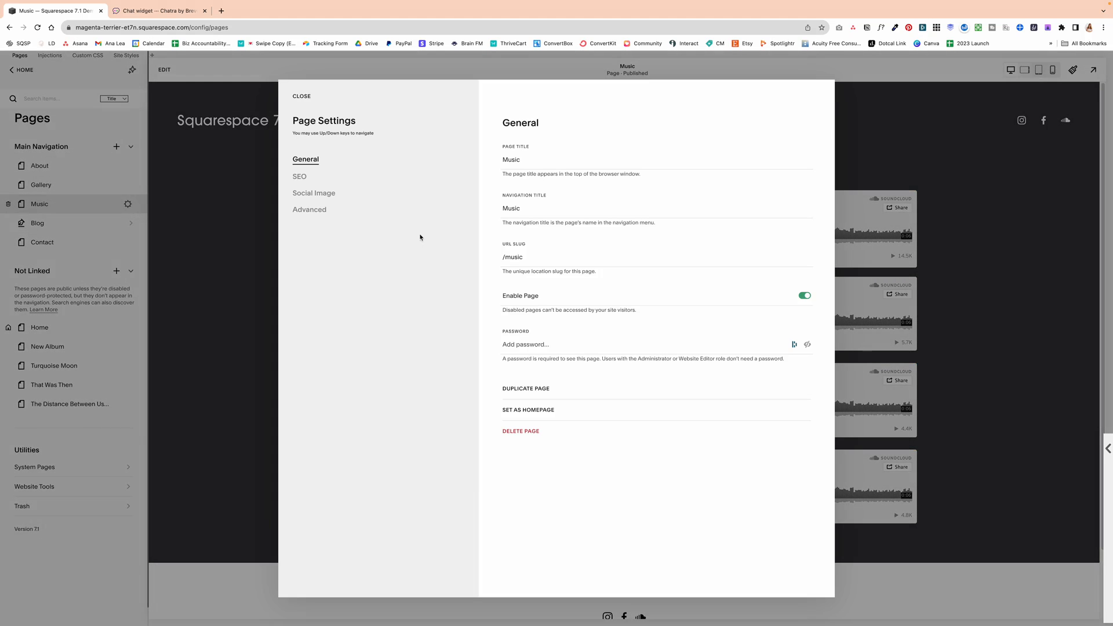
{"action": "left_click", "coordinate": [313, 210]}
{"action": "left_click", "coordinate": [586, 204]}
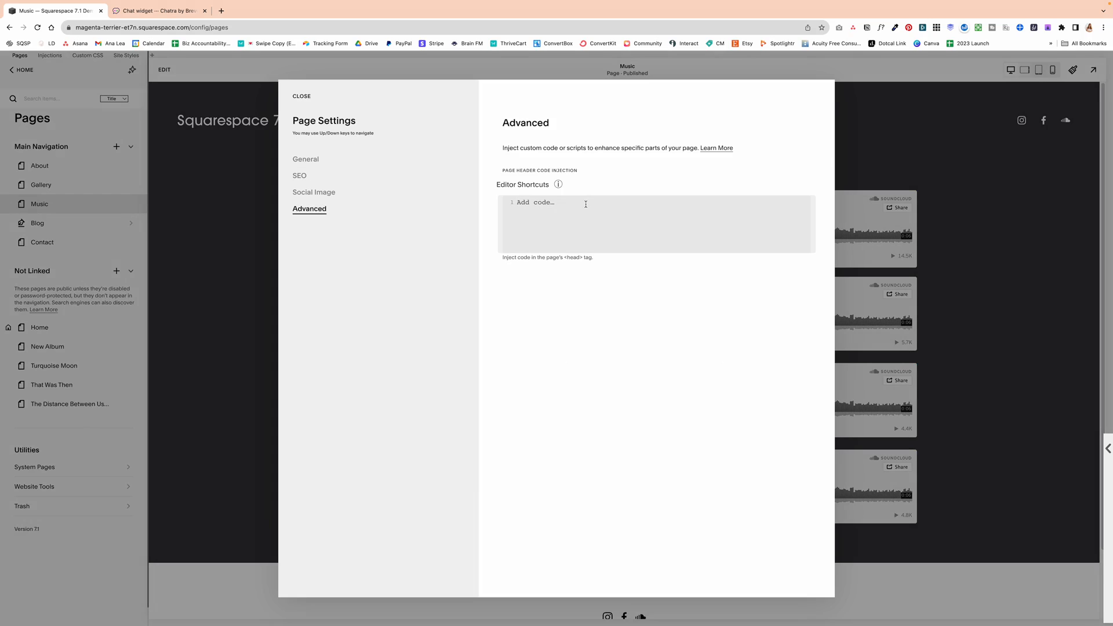
{"action": "key", "text": "super+v"}
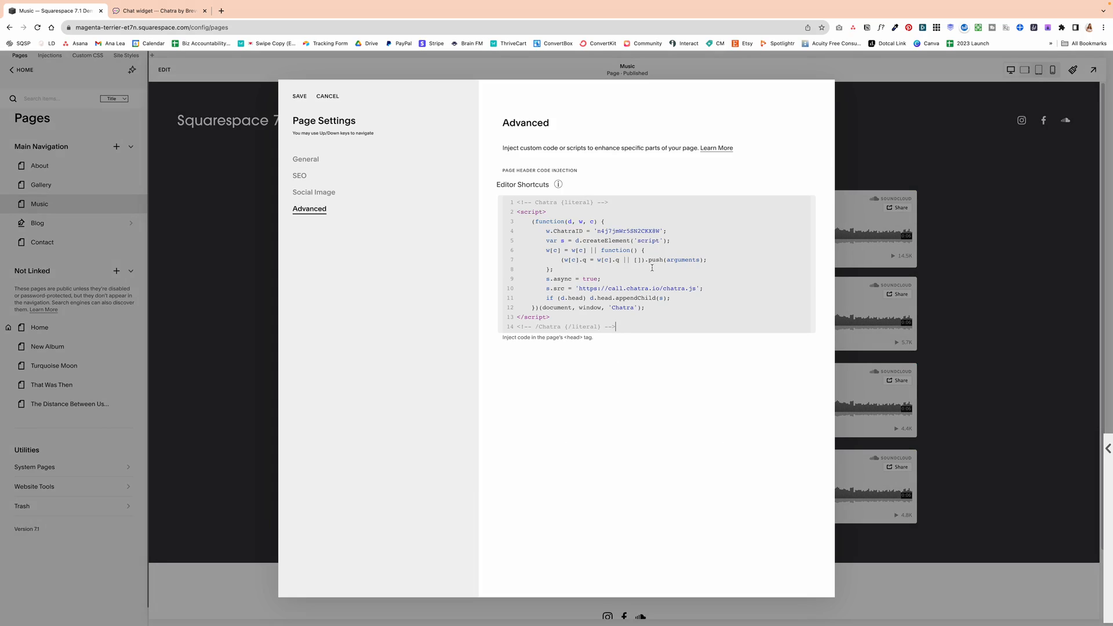
{"action": "left_click", "coordinate": [300, 97]}
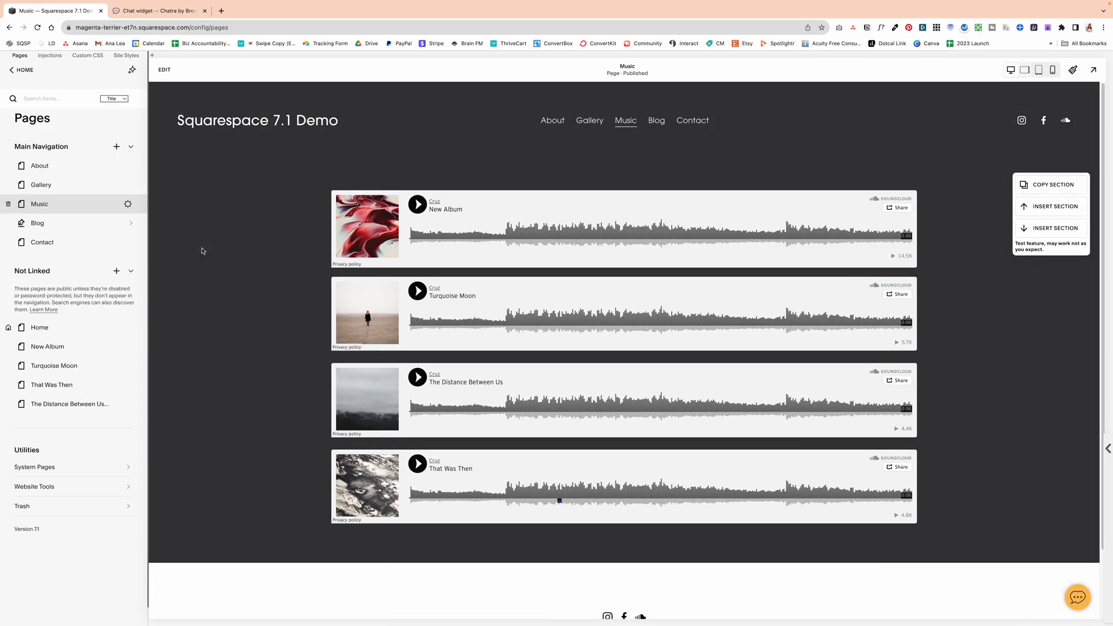
- Open the chat window on the Music page, and view the About page to compare whether the widget is present
{"action": "left_click", "coordinate": [1077, 597]}
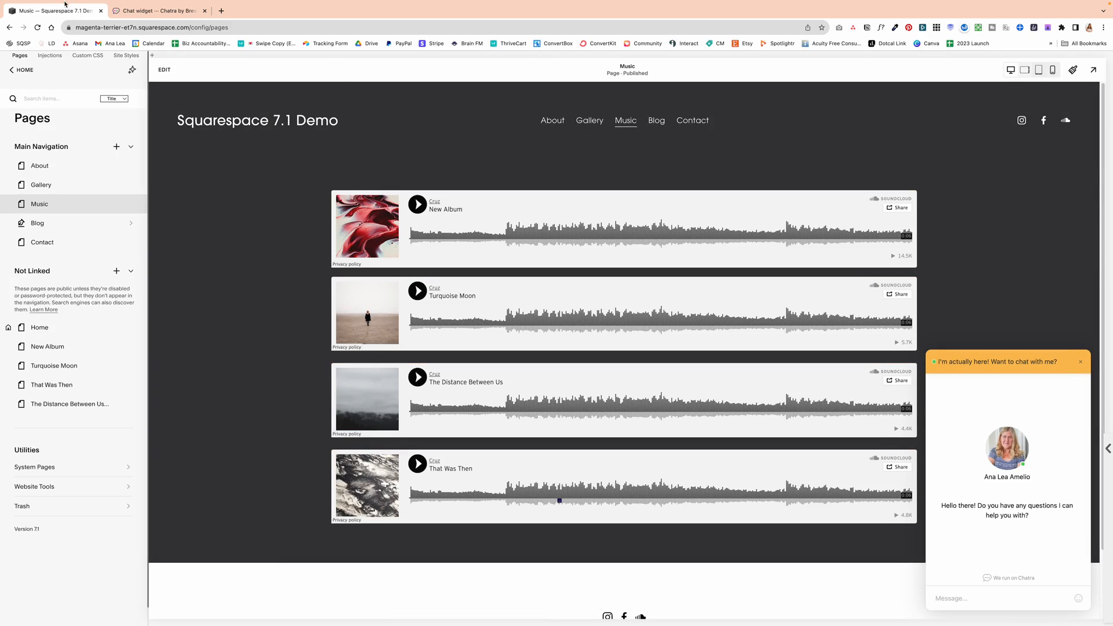
{"action": "left_click", "coordinate": [555, 121]}
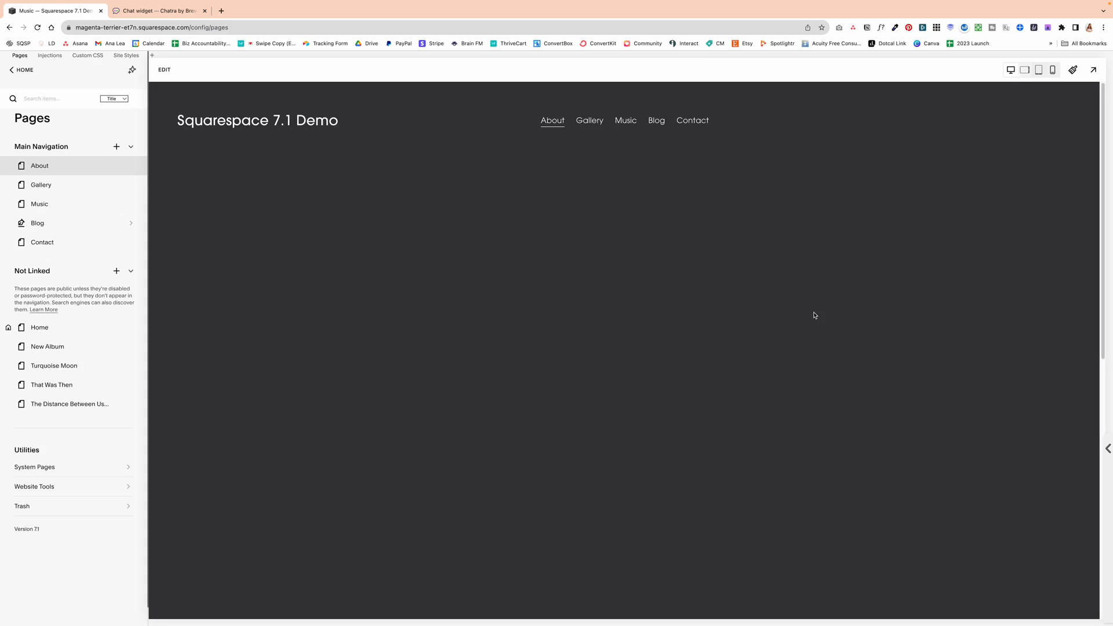